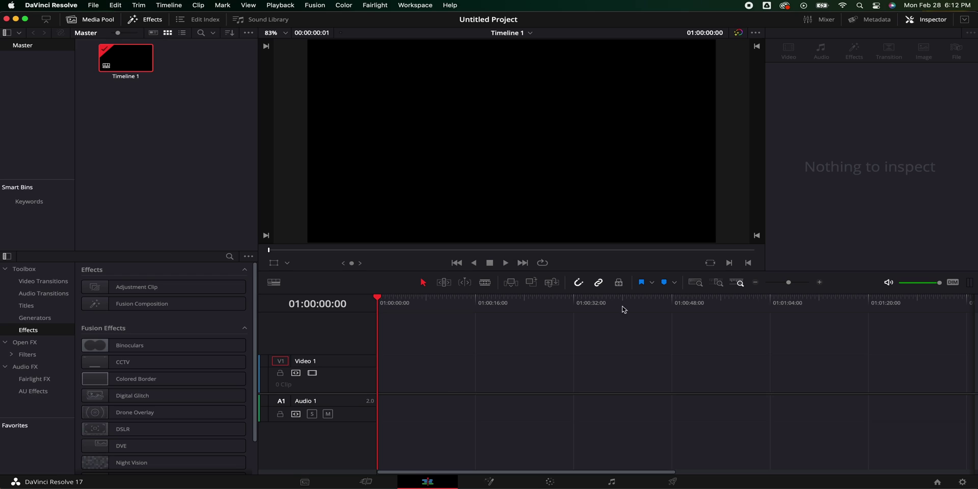
# Place a 5-second Fusion Composition clip at the start of Video 1, undoing a lengthening, with the playhead at the start
pyautogui.moveTo(127, 305); pyautogui.dragTo(382, 389)
pyautogui.moveTo(387, 303); pyautogui.dragTo(402, 304)
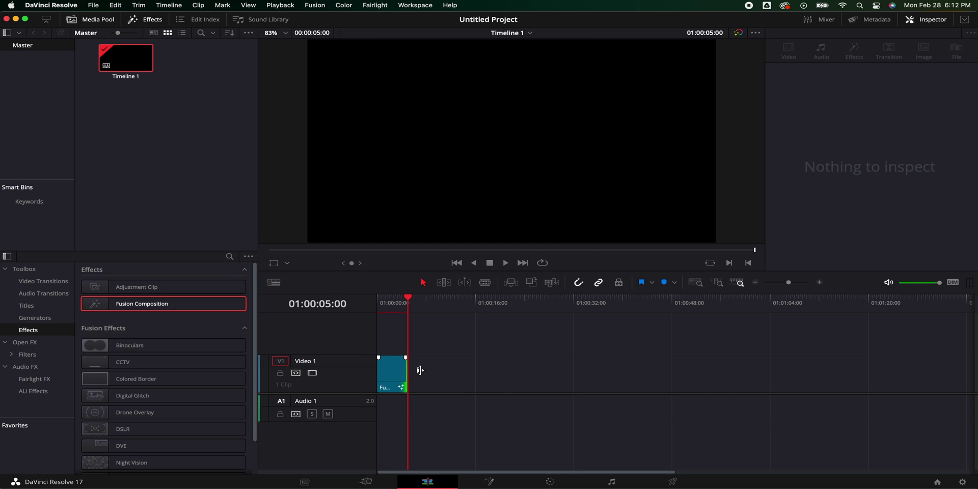
pyautogui.moveTo(406, 371); pyautogui.dragTo(574, 371)
pyautogui.press('super+z')
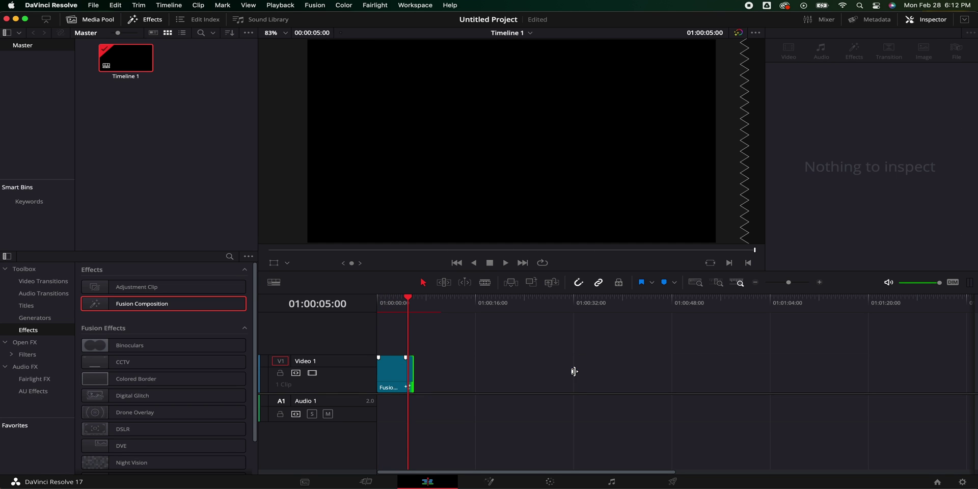
pyautogui.click(377, 309)
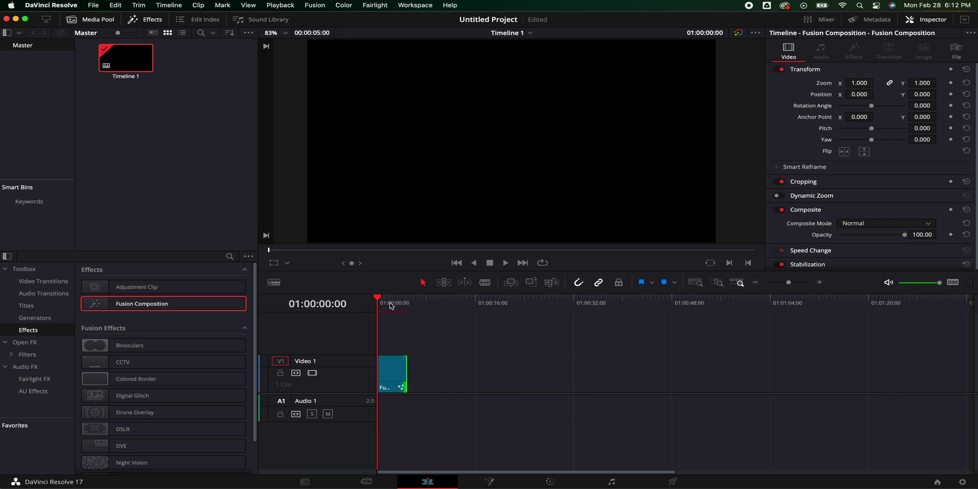
# In the Fusion page, shift MediaOut1 right and add a Text node on the left
pyautogui.click(490, 482)
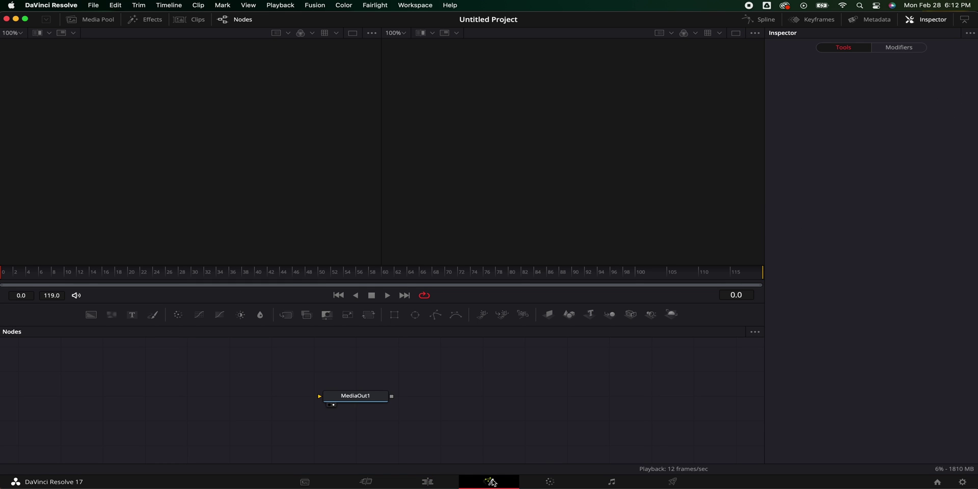
pyautogui.moveTo(371, 401); pyautogui.dragTo(604, 414)
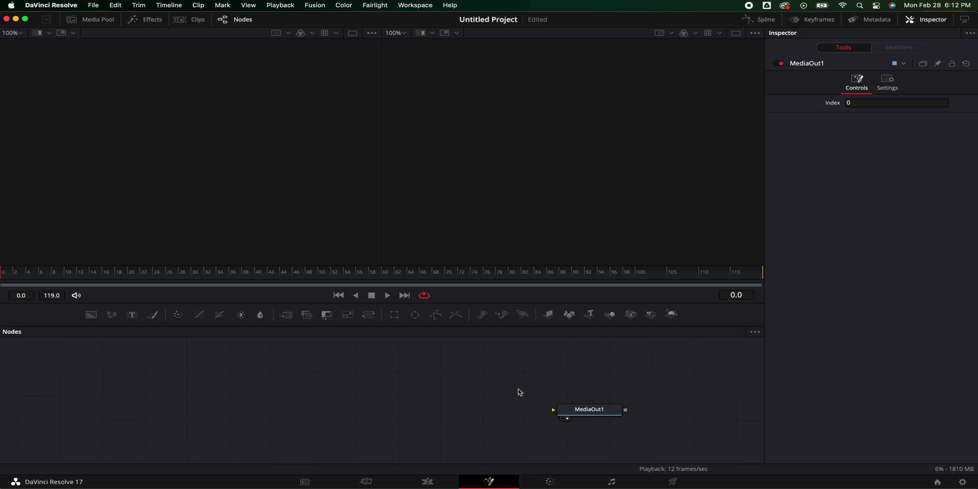
pyautogui.click(135, 315)
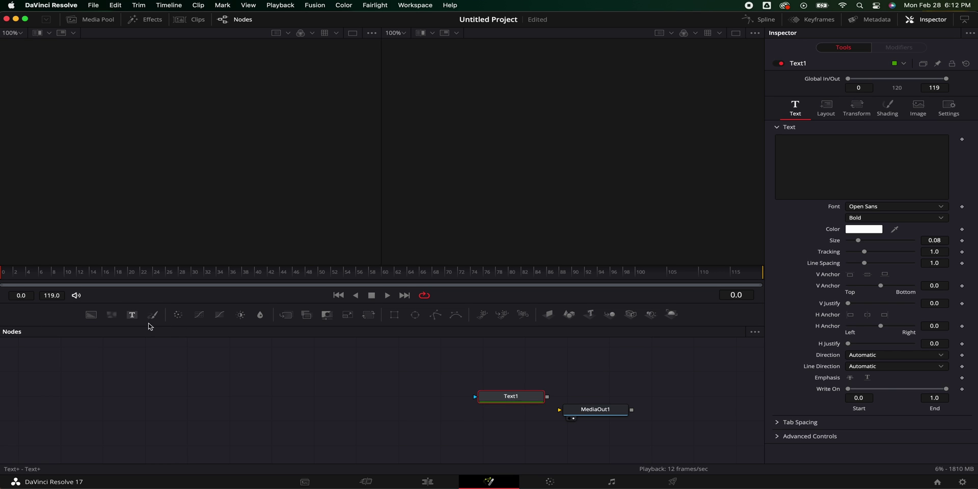
pyautogui.moveTo(499, 398); pyautogui.dragTo(296, 396)
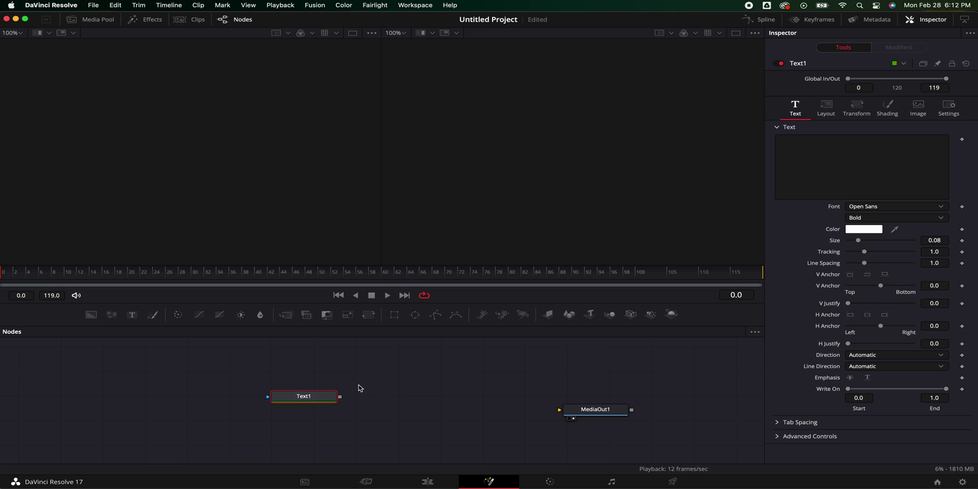
# Add Transform1 below Text1 and Polygon1 above it, then select Text1 for text entry
pyautogui.click(369, 315)
pyautogui.moveTo(368, 388); pyautogui.dragTo(316, 437)
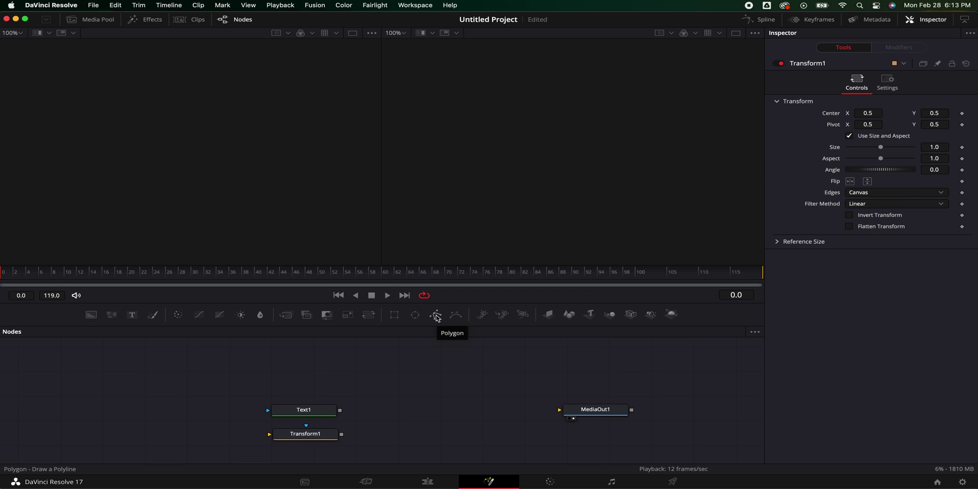
pyautogui.moveTo(437, 316); pyautogui.dragTo(304, 392)
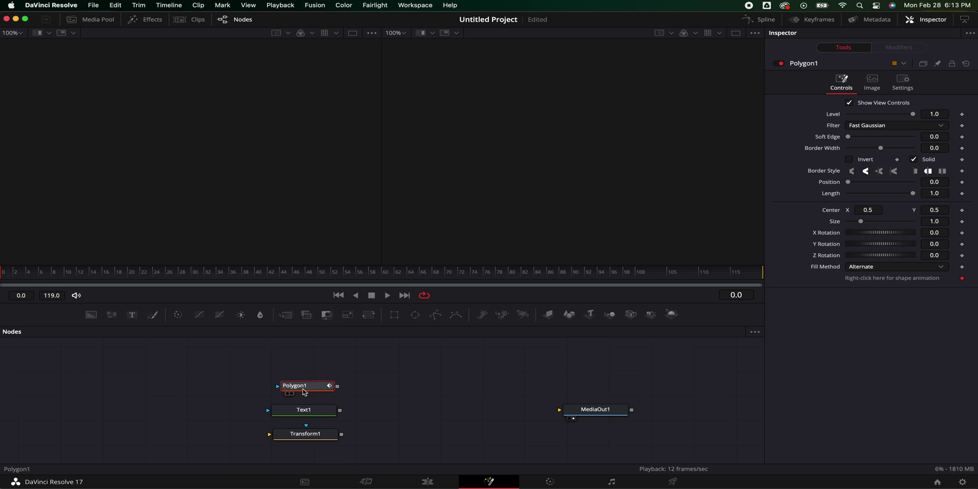
pyautogui.click(327, 412)
pyautogui.click(797, 156)
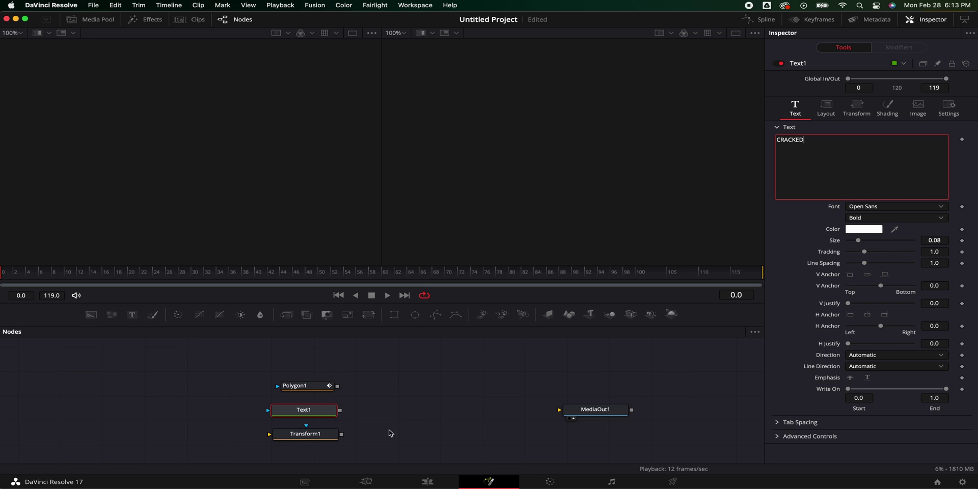
# Wire Text1 through Transform1 into MediaOut1, then test Polygon1 as an inverted mask and disconnect it
pyautogui.moveTo(342, 434); pyautogui.dragTo(609, 432)
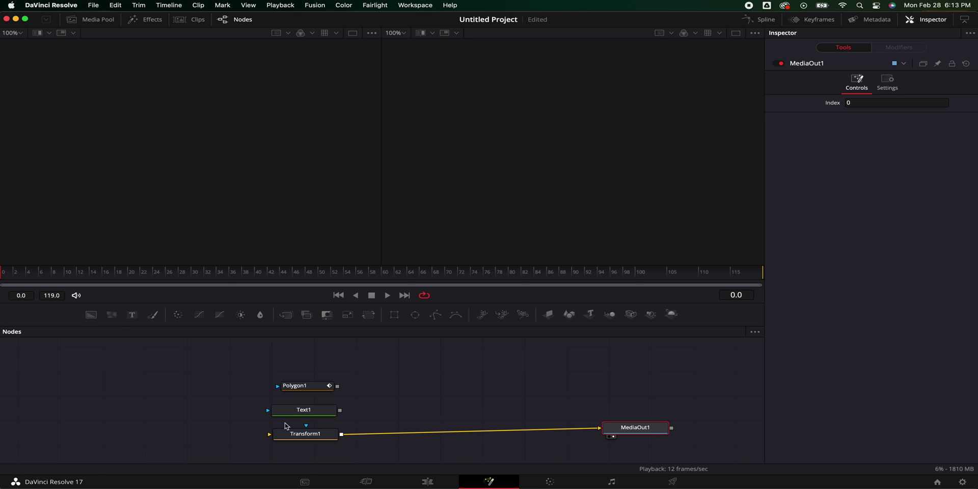
pyautogui.moveTo(340, 410); pyautogui.dragTo(306, 425)
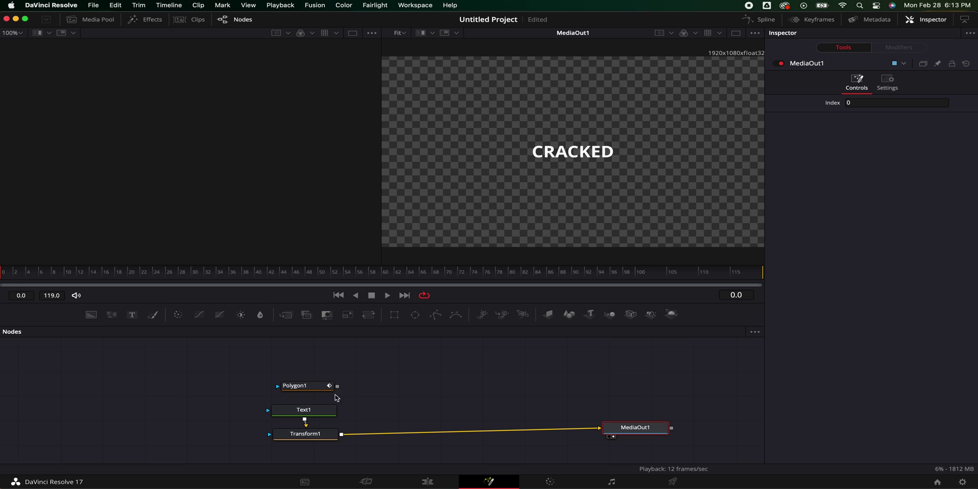
pyautogui.moveTo(337, 387); pyautogui.dragTo(314, 381)
pyautogui.click(314, 381)
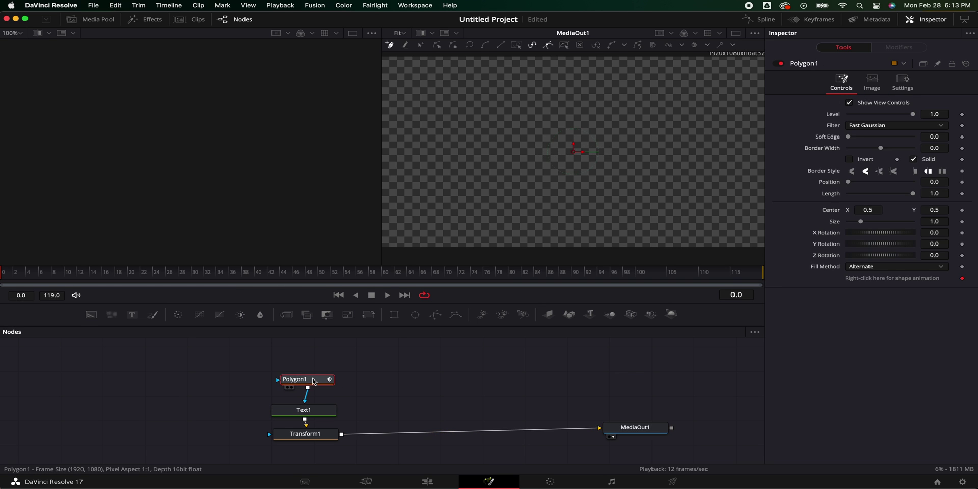
pyautogui.click(849, 160)
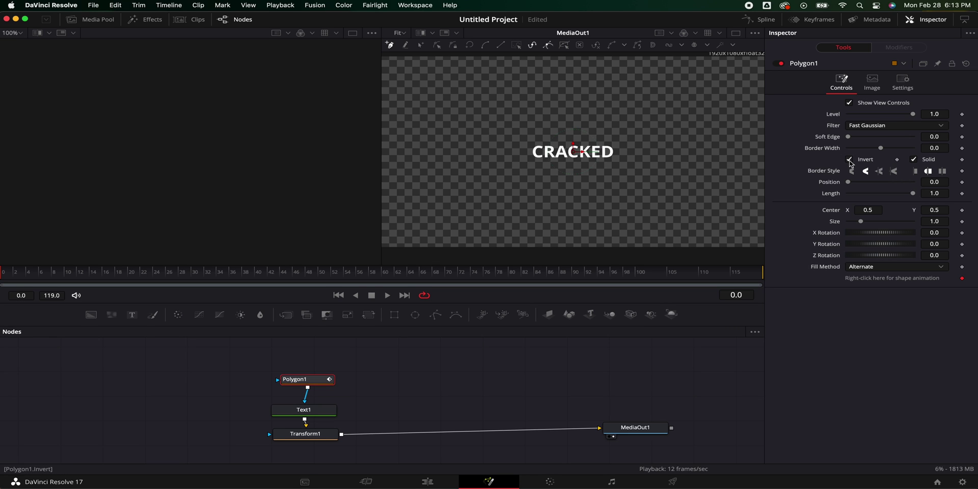
pyautogui.click(849, 160)
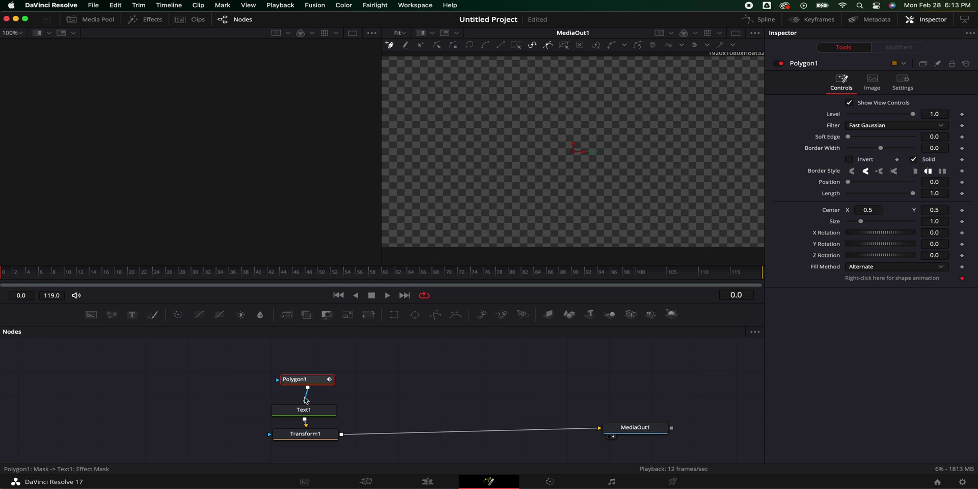
pyautogui.moveTo(306, 397); pyautogui.dragTo(308, 401)
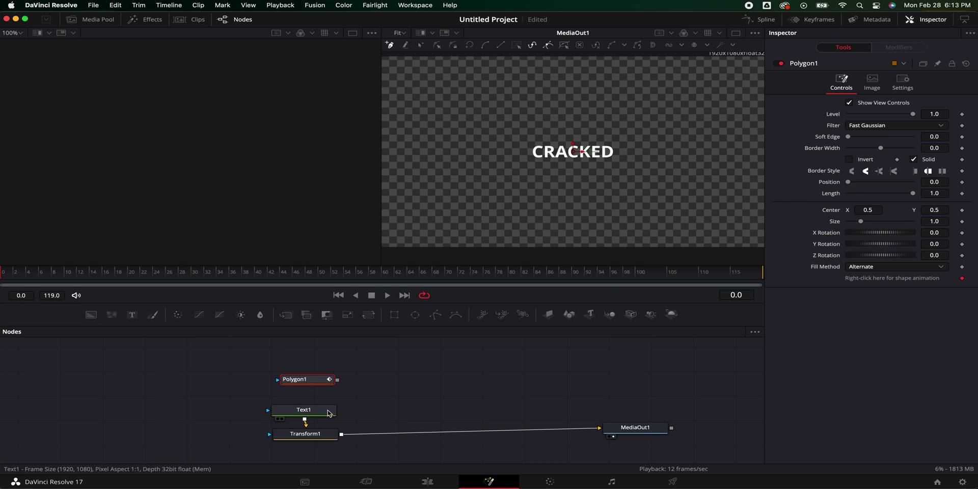
# Set the CRACKED title to Montserrat ExtraBold and enlarge it to a size of roughly 0.15
pyautogui.click(307, 410)
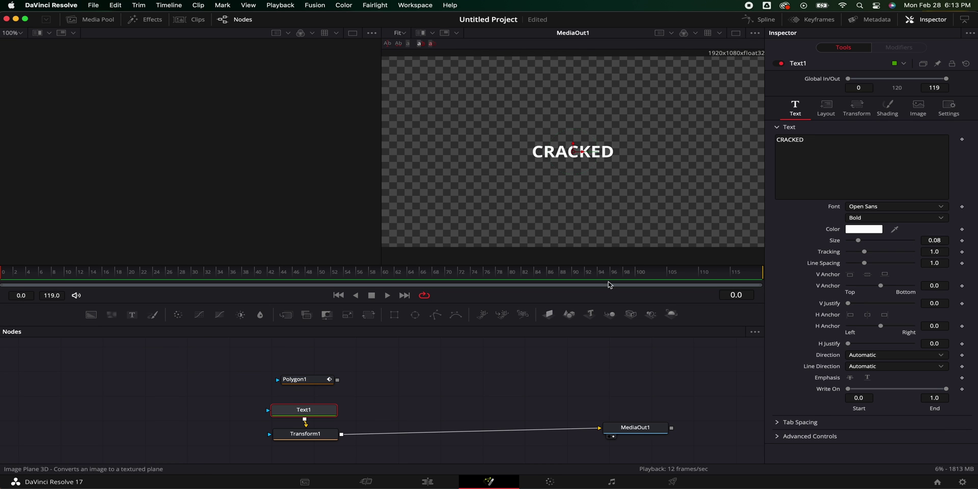
pyautogui.click(817, 145)
pyautogui.press('super+a')
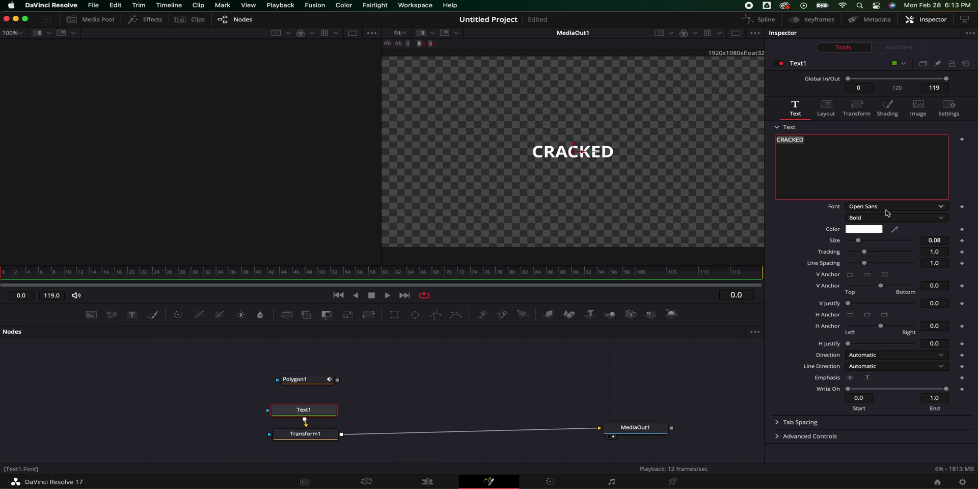
pyautogui.click(886, 206)
pyautogui.scroll(15, 886, 243)
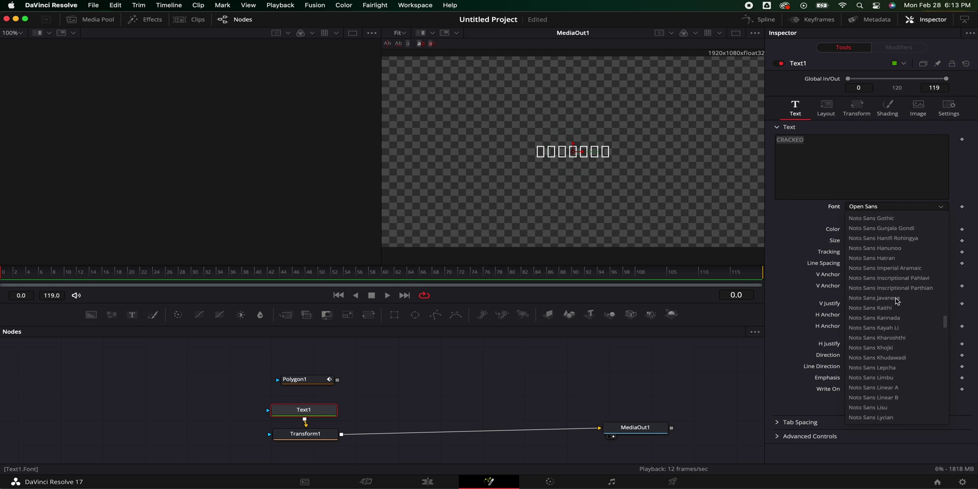
pyautogui.click(866, 278)
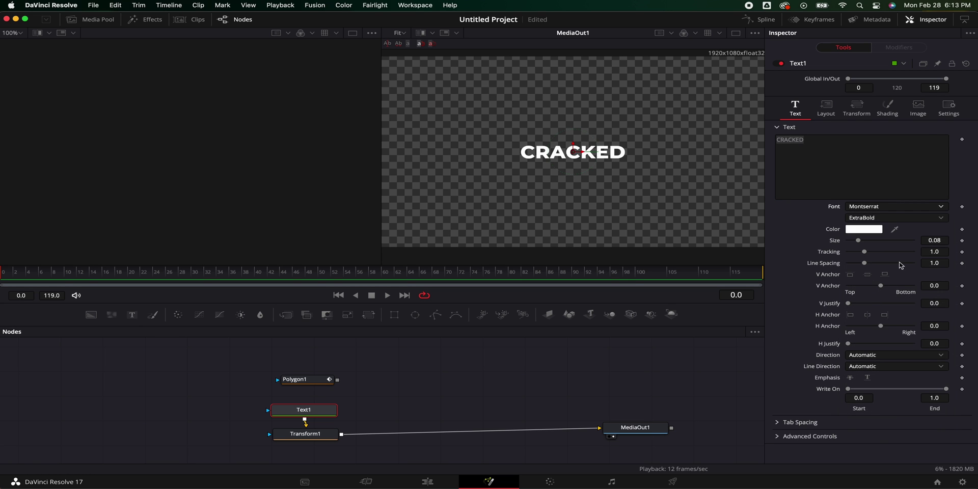
pyautogui.moveTo(859, 241)
pyautogui.mouseDown()
pyautogui.moveTo(879, 243)
pyautogui.moveTo(864, 253)
pyautogui.mouseUp()
# With Polygon1 active, trace a jagged crack line through CRACKED from left of the C to past the D
pyautogui.click(311, 380)
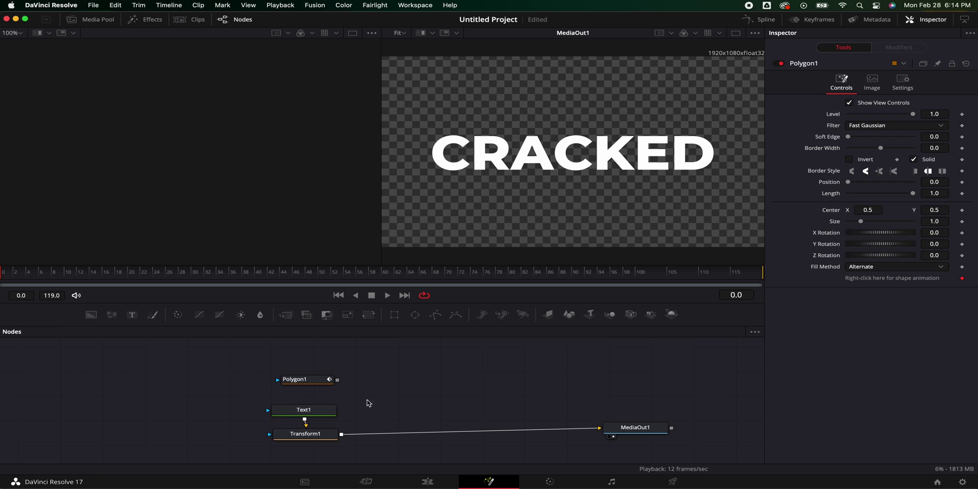
pyautogui.click(320, 383)
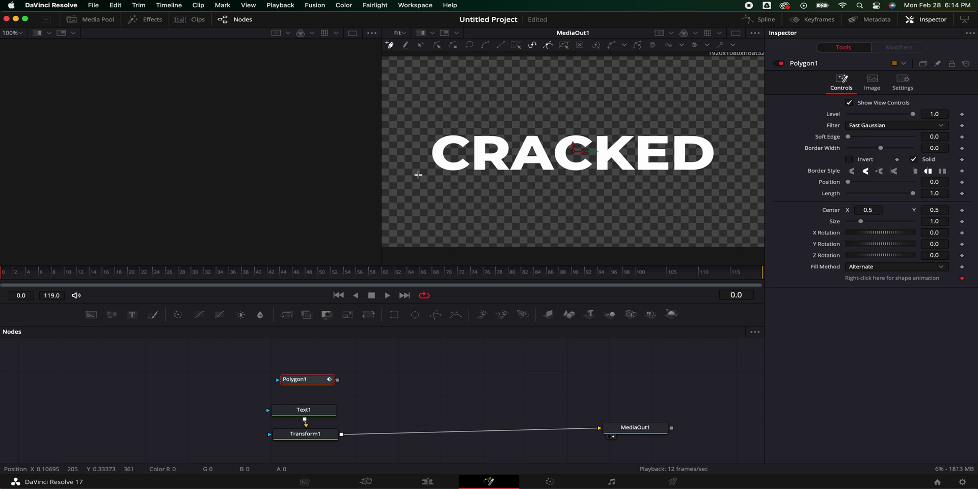
pyautogui.click(448, 153)
pyautogui.click(475, 154)
pyautogui.click(486, 152)
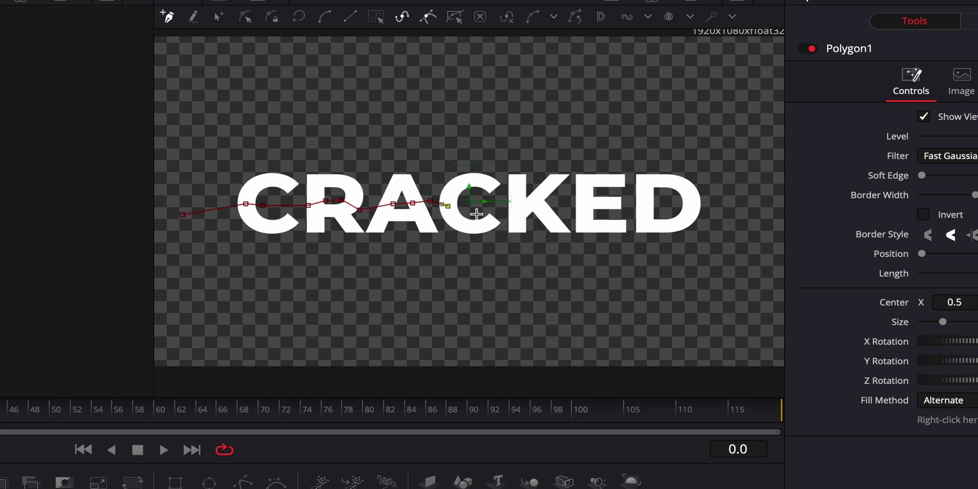
pyautogui.click(477, 214)
pyautogui.click(580, 196)
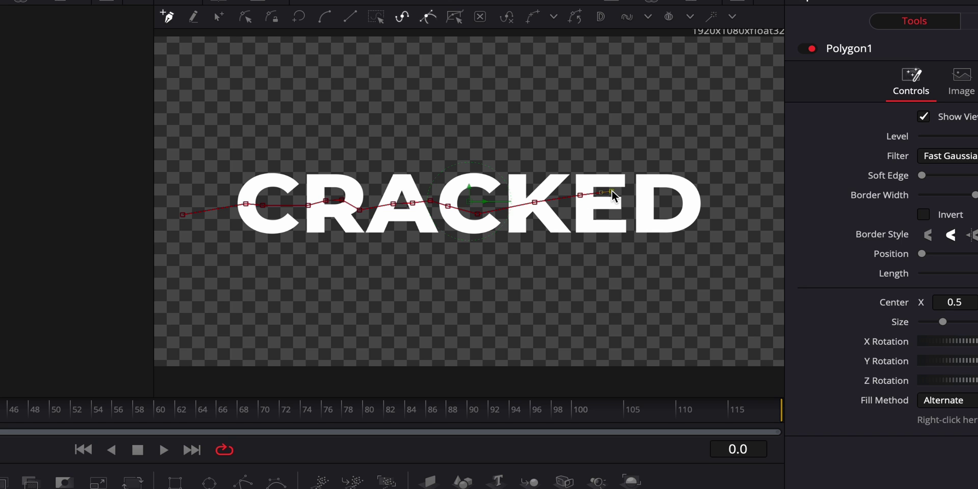
pyautogui.click(628, 201)
pyautogui.click(663, 205)
pyautogui.click(696, 204)
pyautogui.click(717, 202)
# Carry the outline down the right side, along beneath the text, and close the polygon
pyautogui.click(719, 234)
pyautogui.click(721, 250)
pyautogui.click(680, 273)
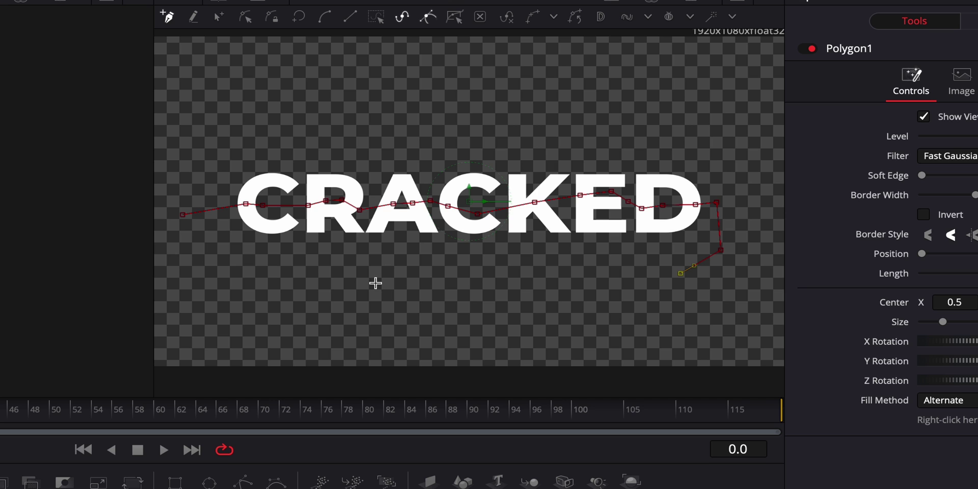
pyautogui.click(319, 281)
pyautogui.click(233, 272)
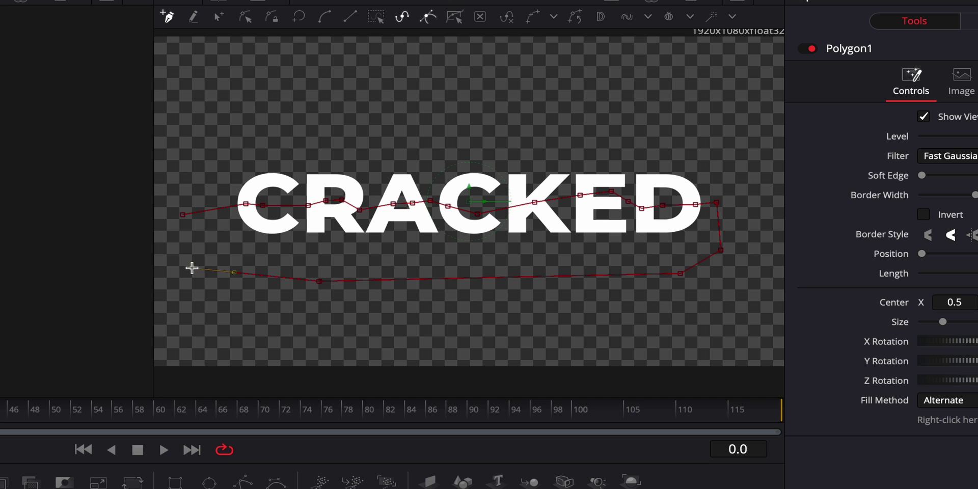
pyautogui.click(184, 216)
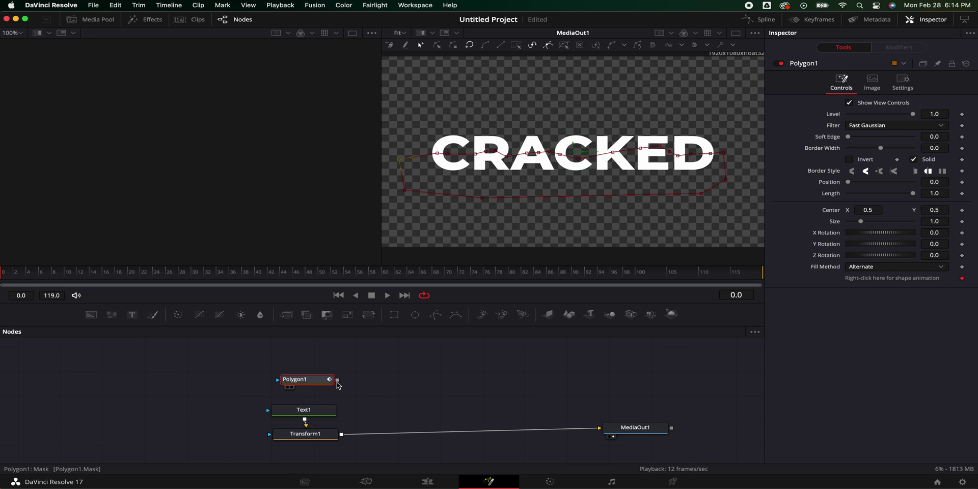
# Connect Polygon1's output to Text1 as an effect mask, leaving only the lower half visible
pyautogui.moveTo(338, 381); pyautogui.dragTo(310, 417)
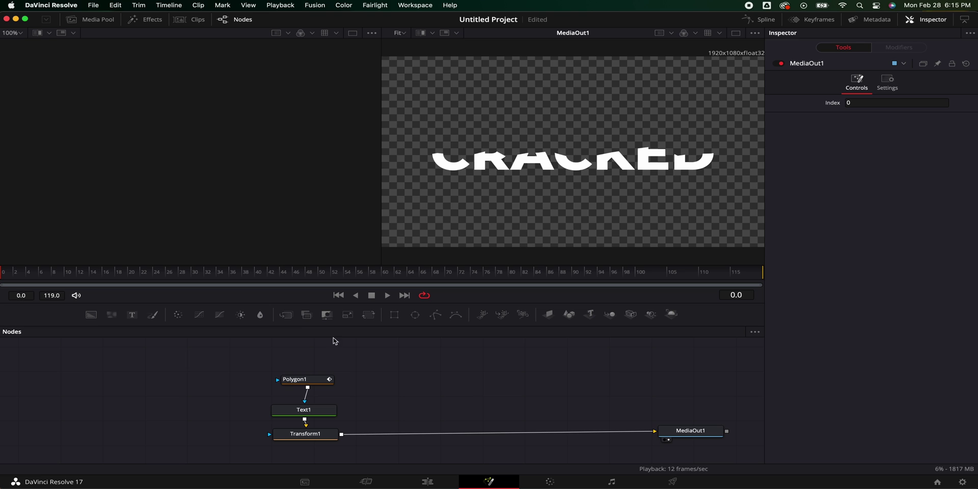
# Insert Merge1 before MediaOut1 and paste a copy of the Polygon1, Text1, Transform1 chain above it
pyautogui.click(287, 315)
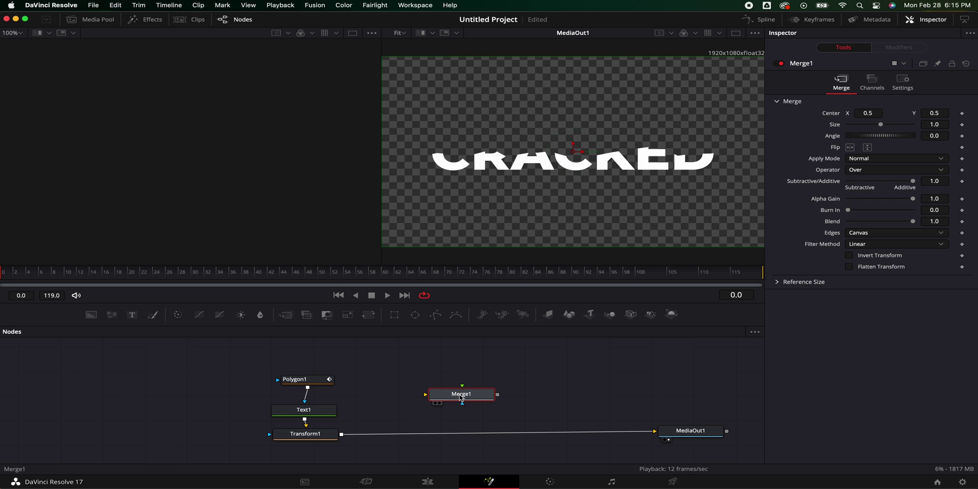
pyautogui.moveTo(461, 397); pyautogui.dragTo(470, 437)
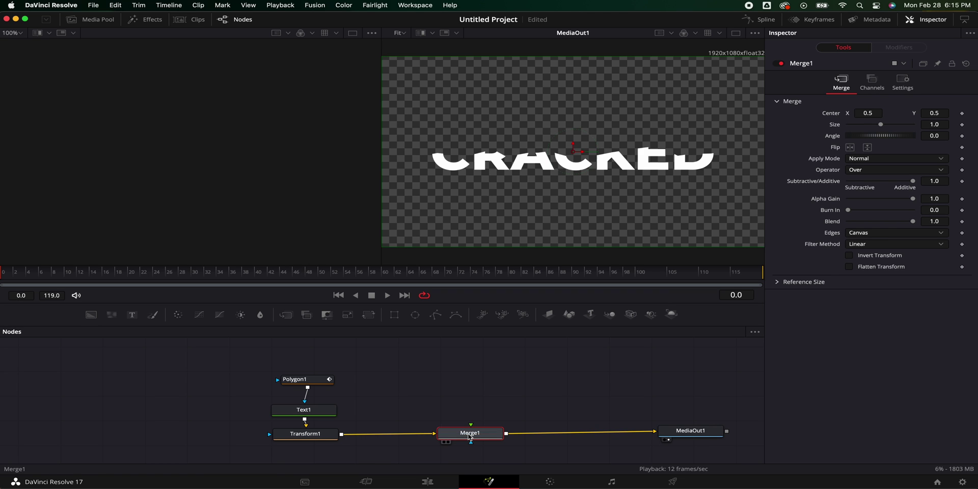
pyautogui.moveTo(341, 362); pyautogui.dragTo(298, 435)
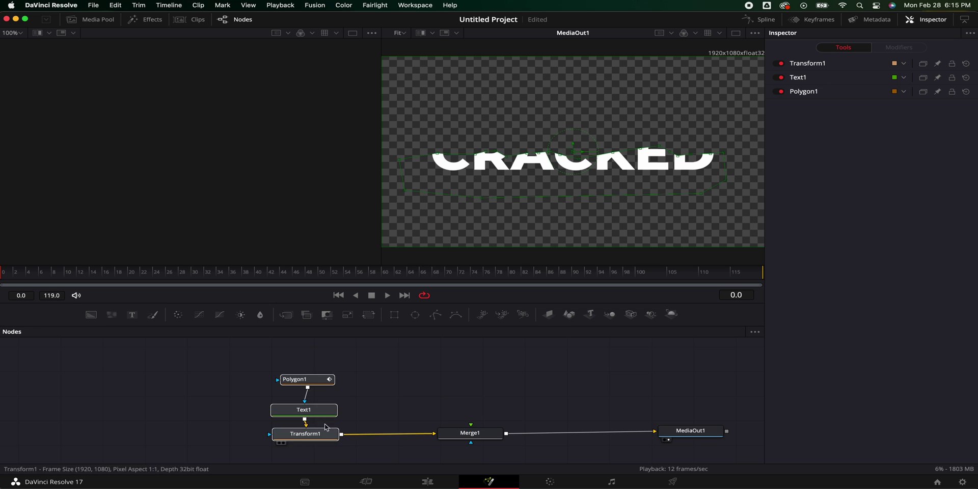
pyautogui.click(441, 388)
pyautogui.hotkey('ctrl', 'v')
pyautogui.moveTo(443, 441); pyautogui.dragTo(475, 432)
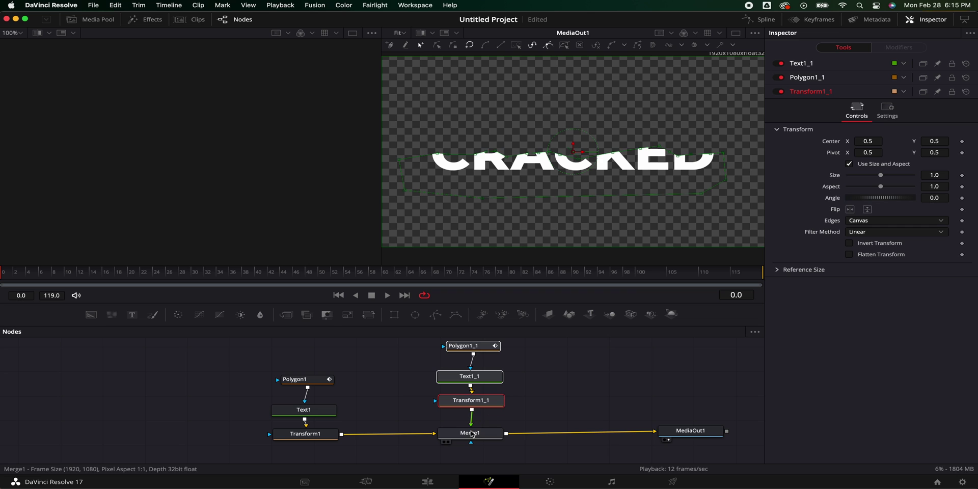
pyautogui.click(512, 427)
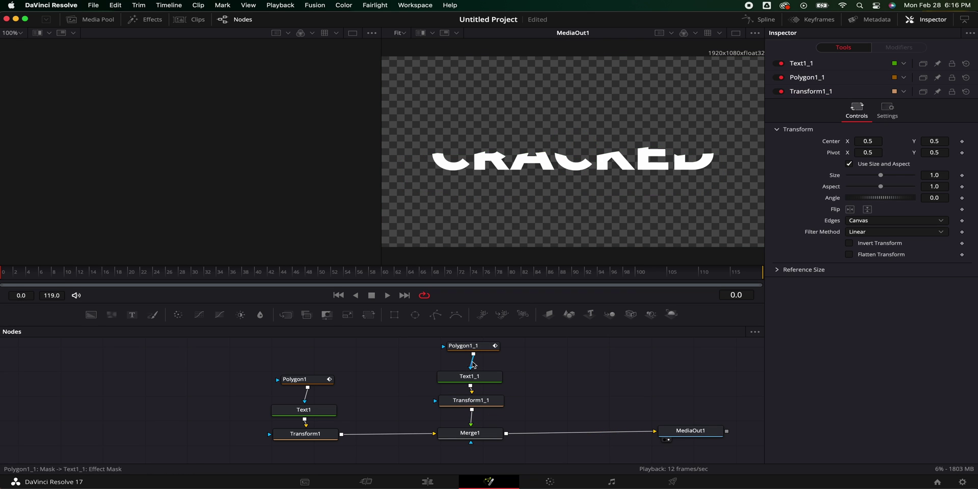
# Reconnect Polygon1_1 as Text1_1's mask and invert it so the copy keeps the upper half
pyautogui.click(474, 365)
pyautogui.press('Delete')
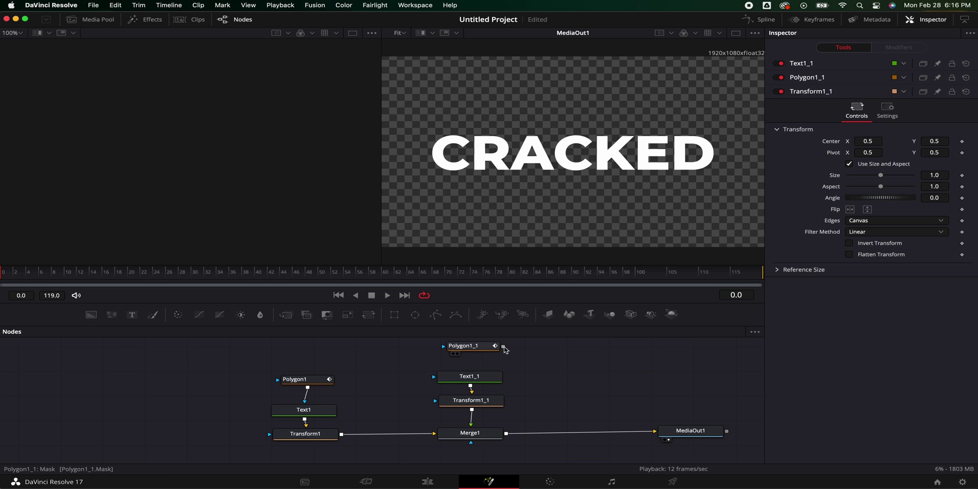
pyautogui.moveTo(503, 346); pyautogui.dragTo(473, 376)
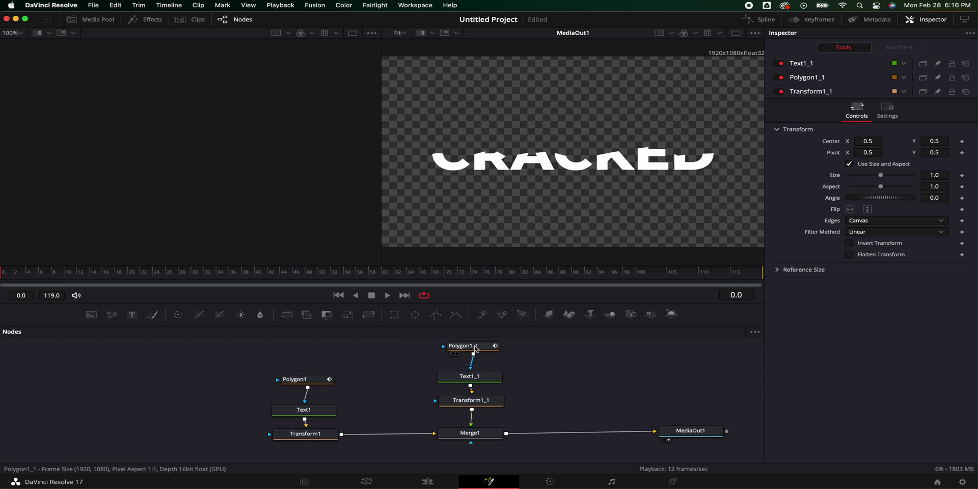
pyautogui.click(476, 349)
pyautogui.scroll(1, 476, 349)
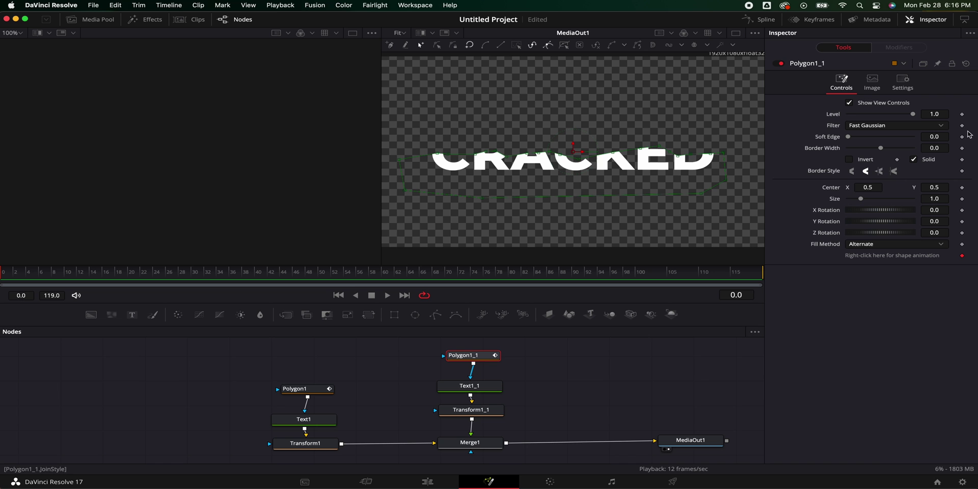
pyautogui.click(849, 160)
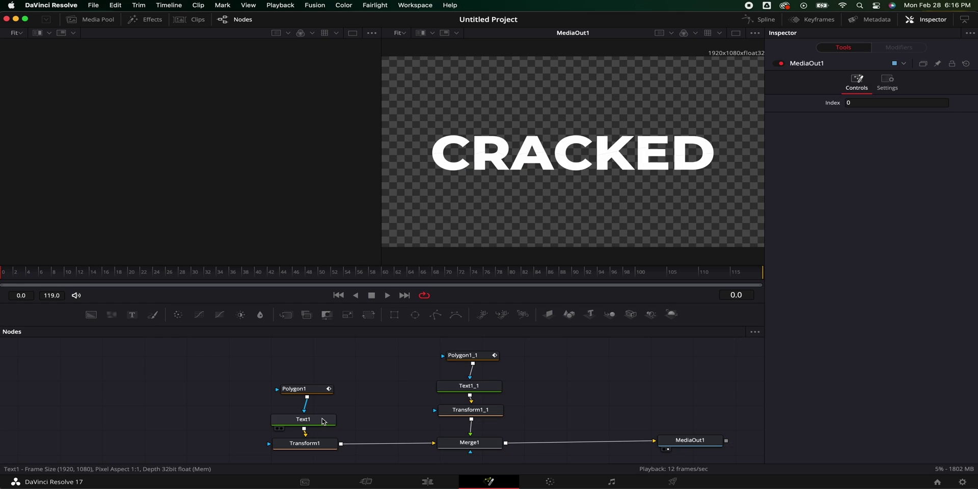
# Show Text1 in the left viewer and Text1_1 in the right viewer
pyautogui.click(323, 421)
pyautogui.press('1')
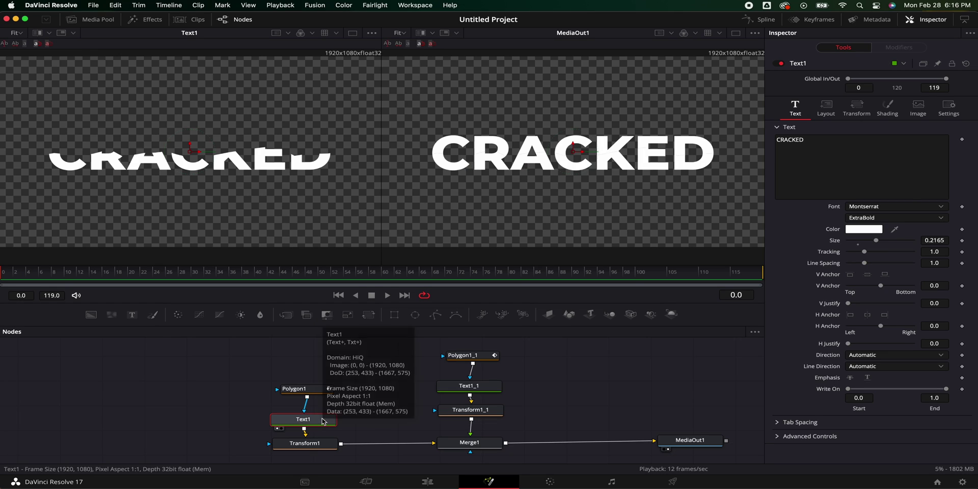
pyautogui.click(489, 390)
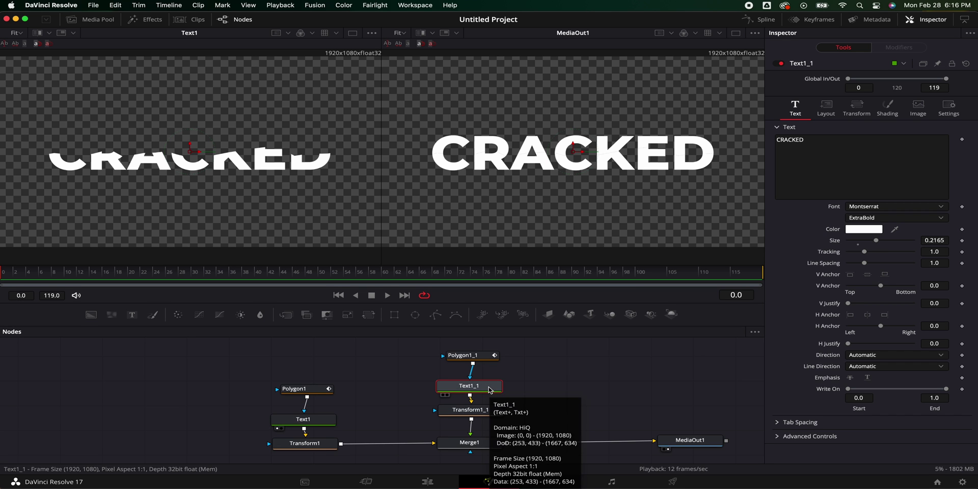
pyautogui.press('2')
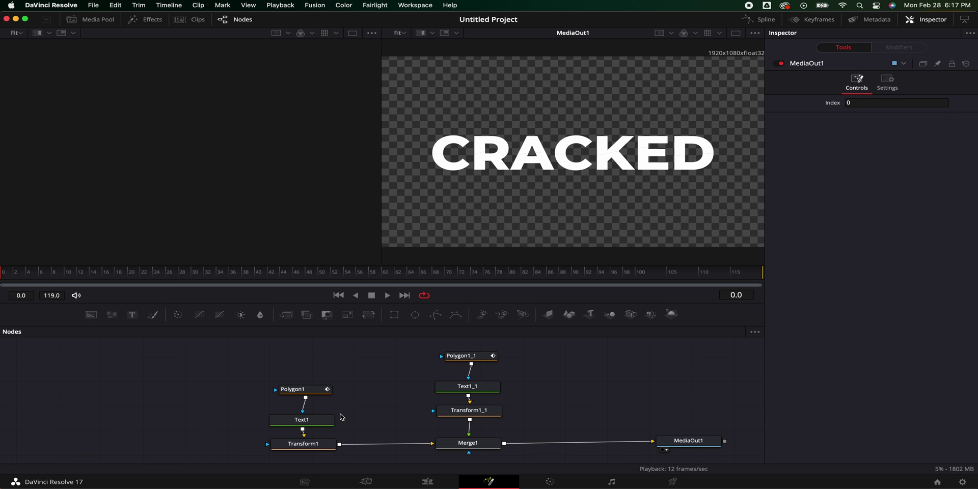
# Tilt Polygon1's X Rotation, reset it to 0.0, and bring up Transform1's settings
pyautogui.click(326, 426)
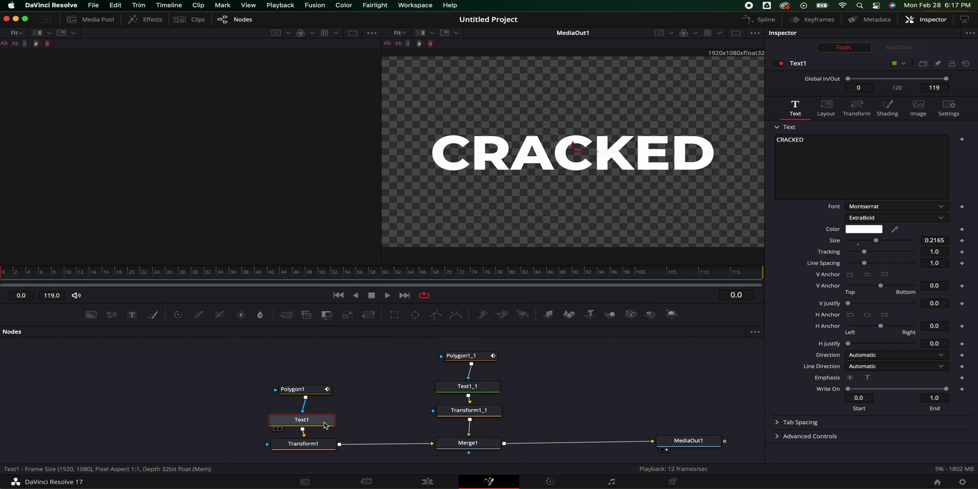
pyautogui.click(319, 390)
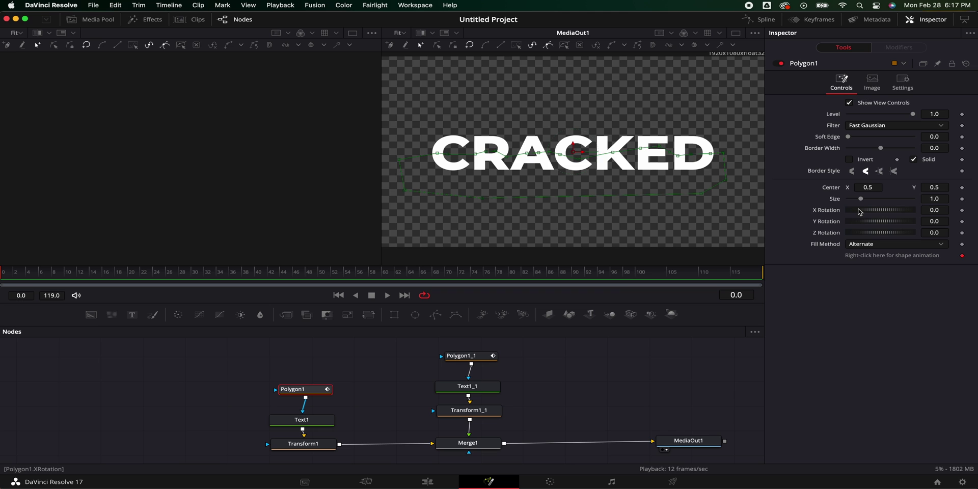
pyautogui.moveTo(860, 212); pyautogui.dragTo(871, 214)
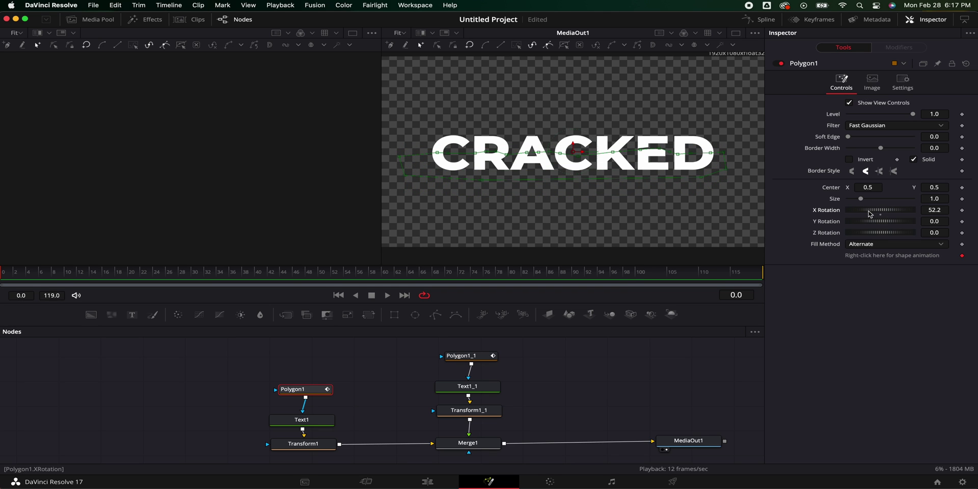
pyautogui.doubleClick(870, 214)
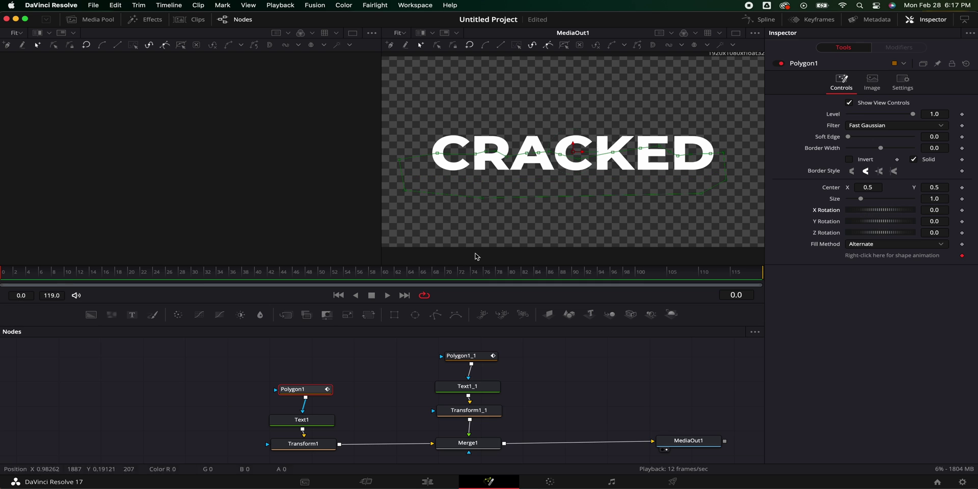
pyautogui.click(310, 451)
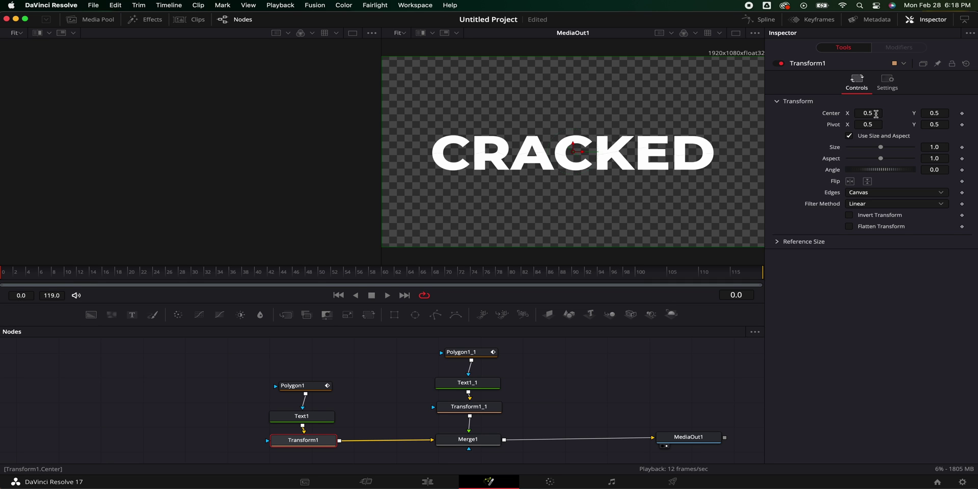
# Offset Transform1's center right and down, and Transform1_1's center left and up, to open a crack
pyautogui.moveTo(876, 114); pyautogui.dragTo(931, 114)
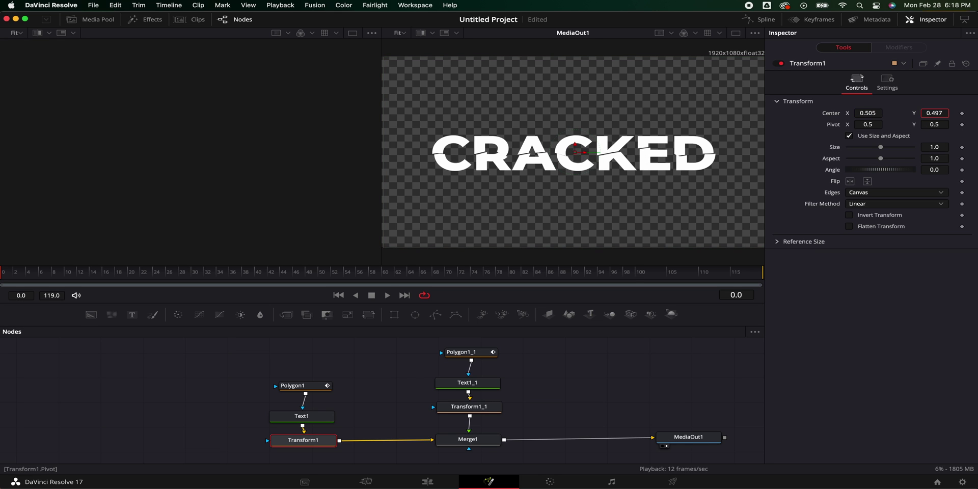
pyautogui.click(468, 406)
pyautogui.moveTo(872, 112); pyautogui.dragTo(868, 113)
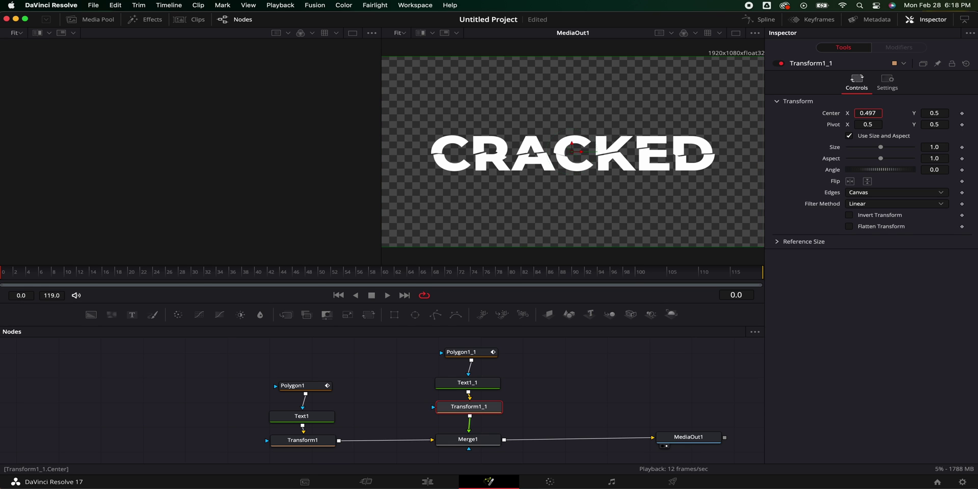
pyautogui.moveTo(936, 115); pyautogui.dragTo(944, 115)
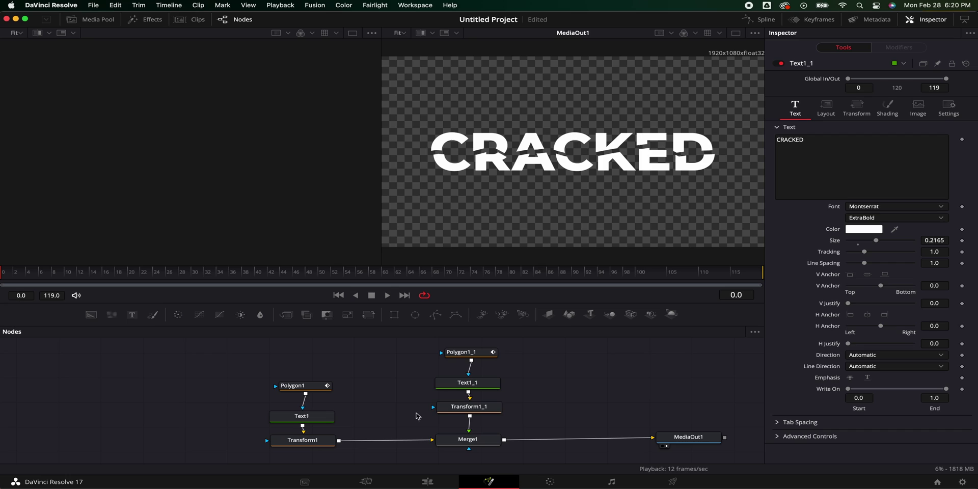
# On Text1_1, switch the shading back to solid and revert the font to Montserrat ExtraBold
pyautogui.click(485, 382)
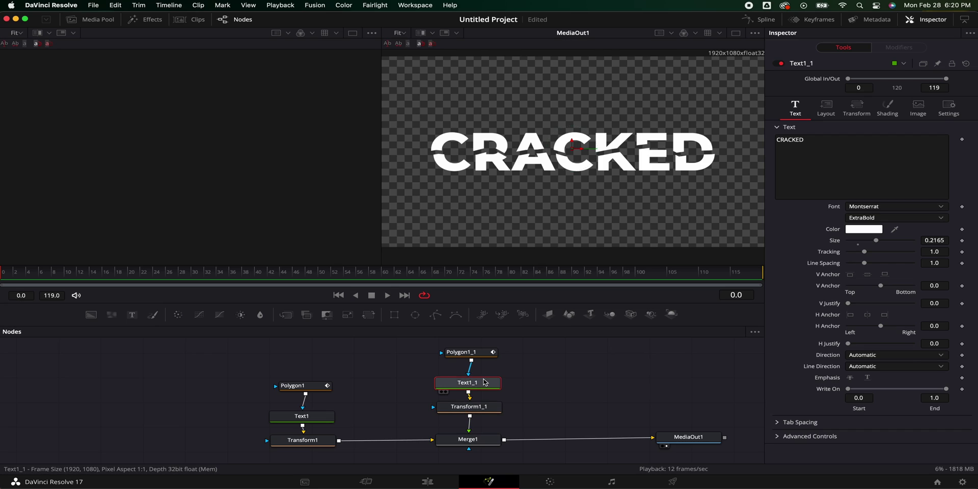
pyautogui.click(888, 108)
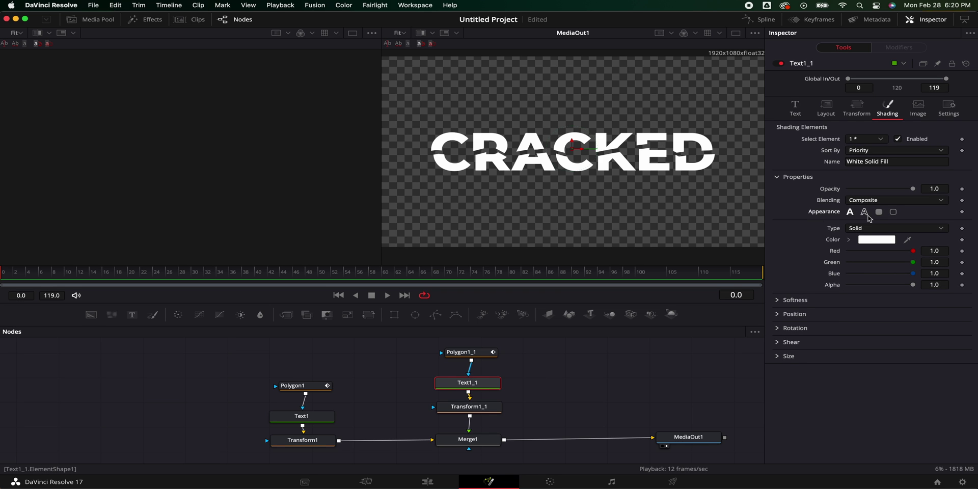
pyautogui.click(866, 212)
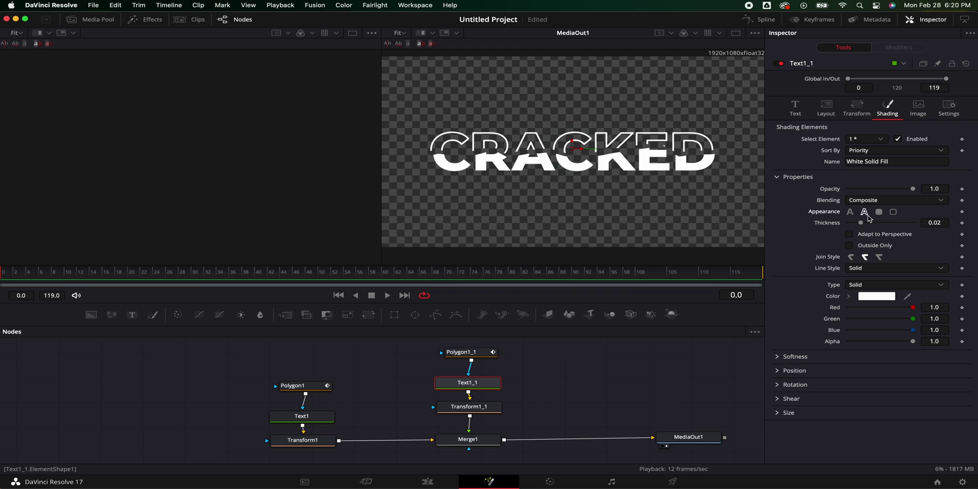
pyautogui.click(849, 212)
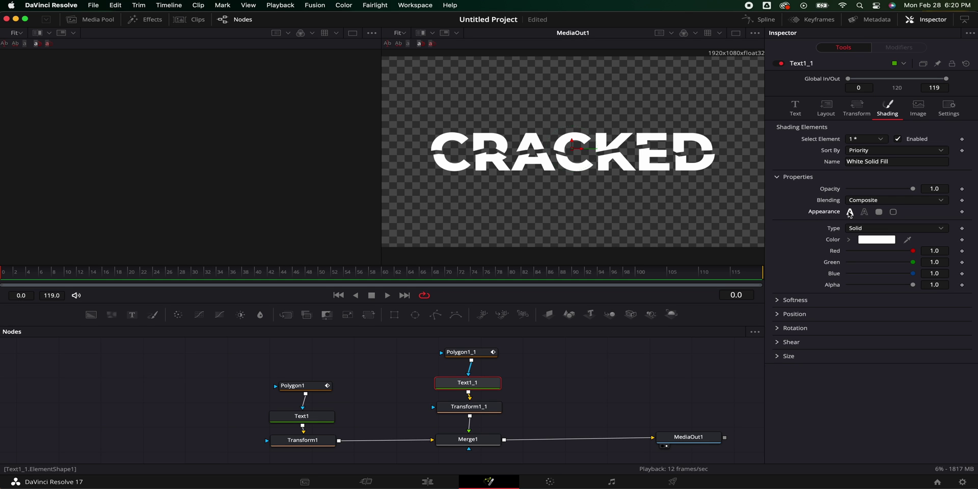
pyautogui.click(797, 107)
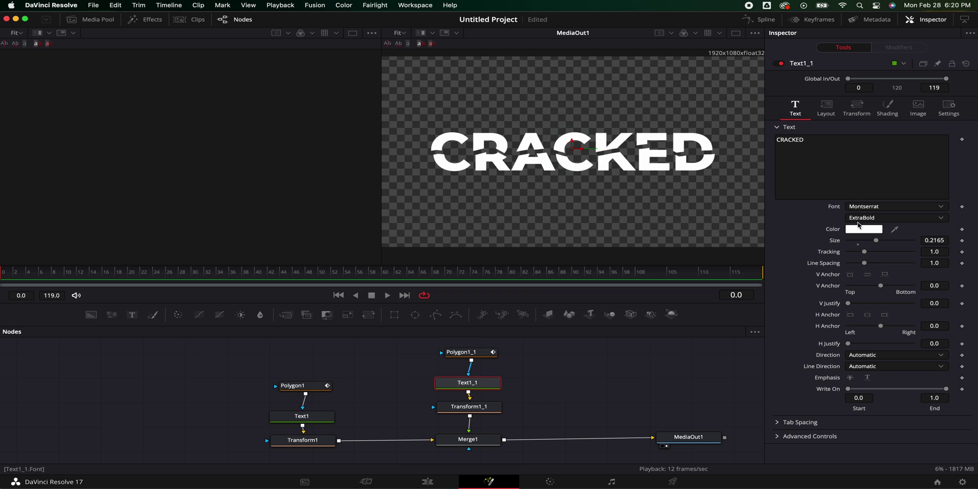
pyautogui.click(868, 209)
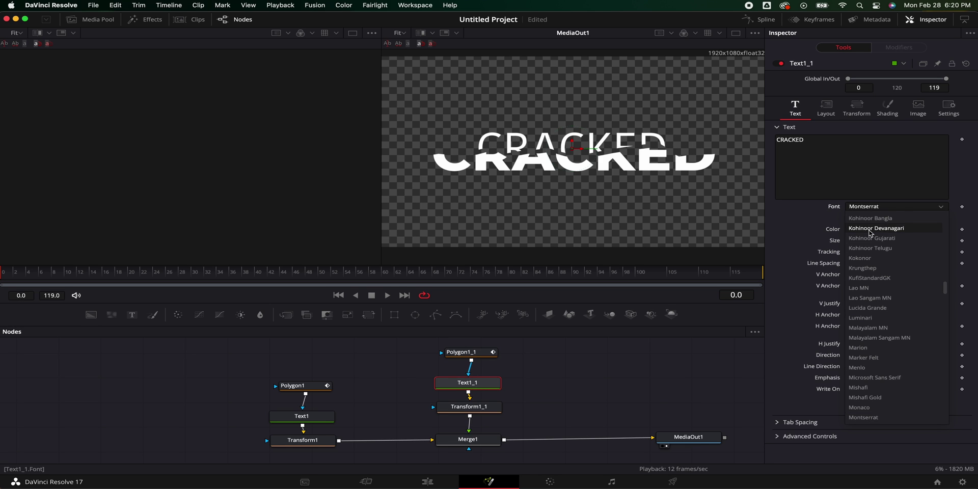
pyautogui.click(871, 234)
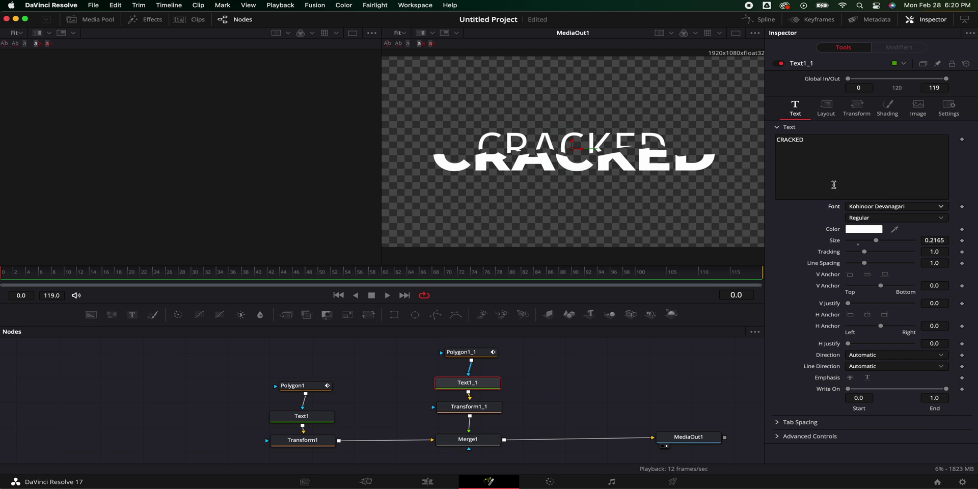
pyautogui.press('super+z')
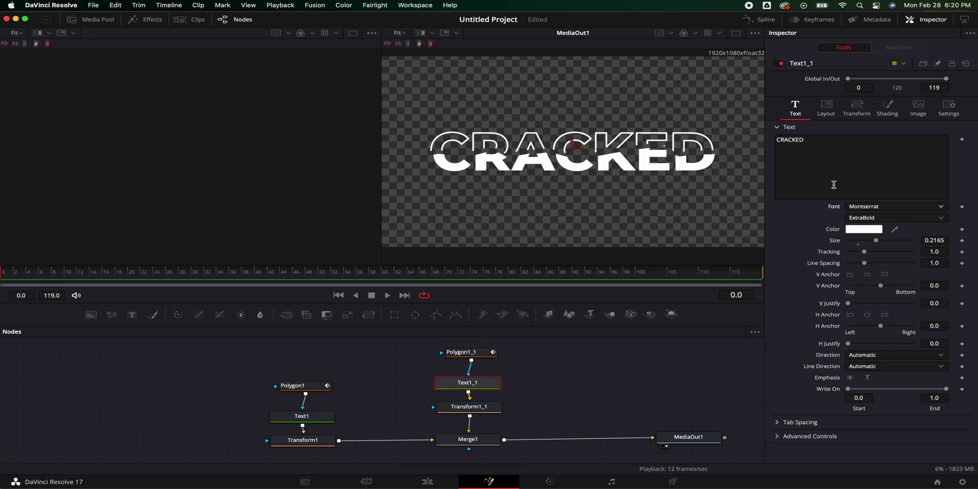
# Set the solid fill colour to red for the top half and green for the bottom half
pyautogui.click(888, 107)
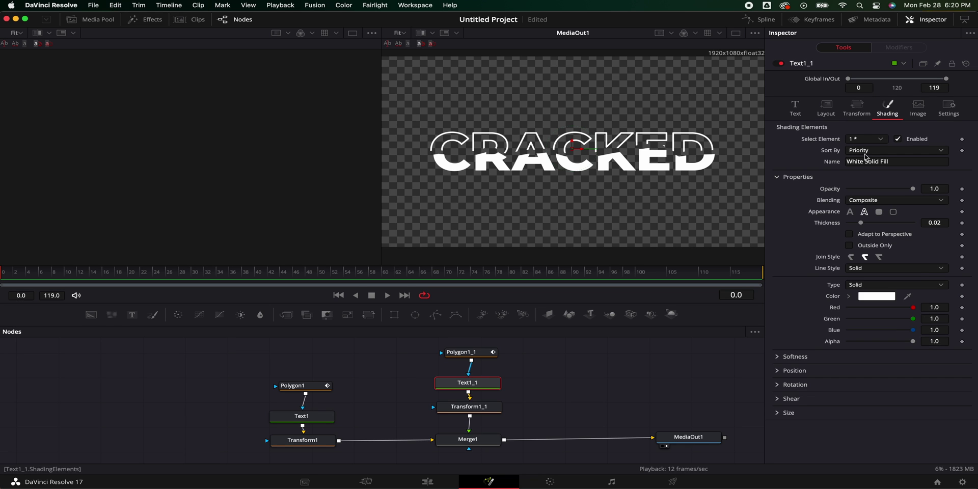
pyautogui.click(850, 211)
pyautogui.click(879, 240)
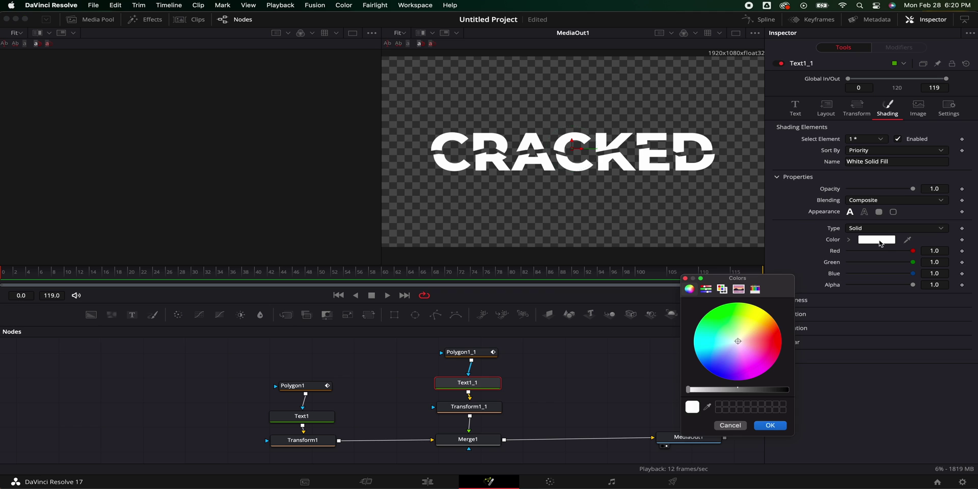
pyautogui.moveTo(739, 342); pyautogui.dragTo(784, 341)
pyautogui.click(770, 427)
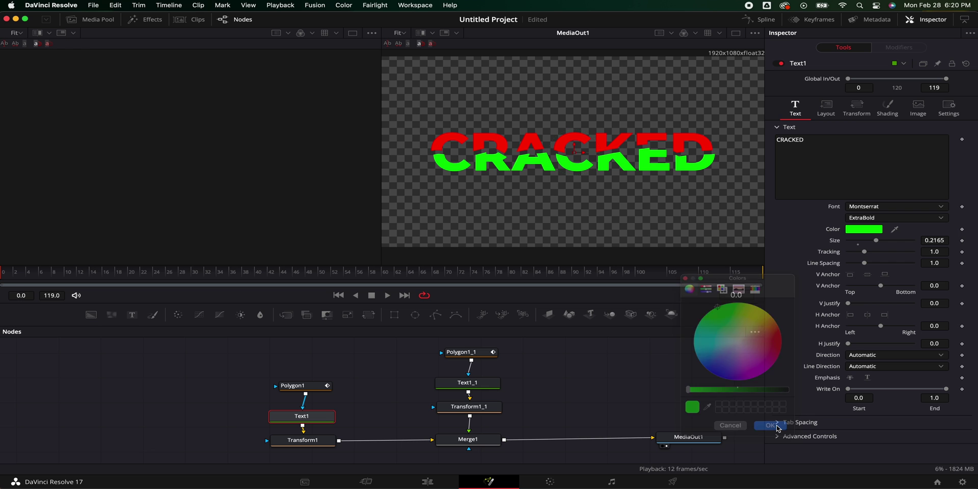
pyautogui.click(776, 426)
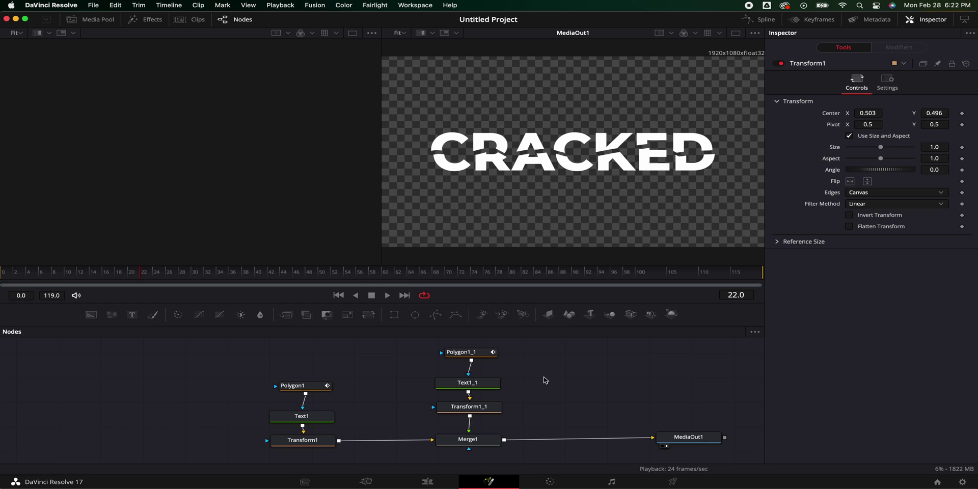
# Keyframe Transform1's Center X at 0.491 on frame 0 and 0.509 on frame 70
pyautogui.click(316, 441)
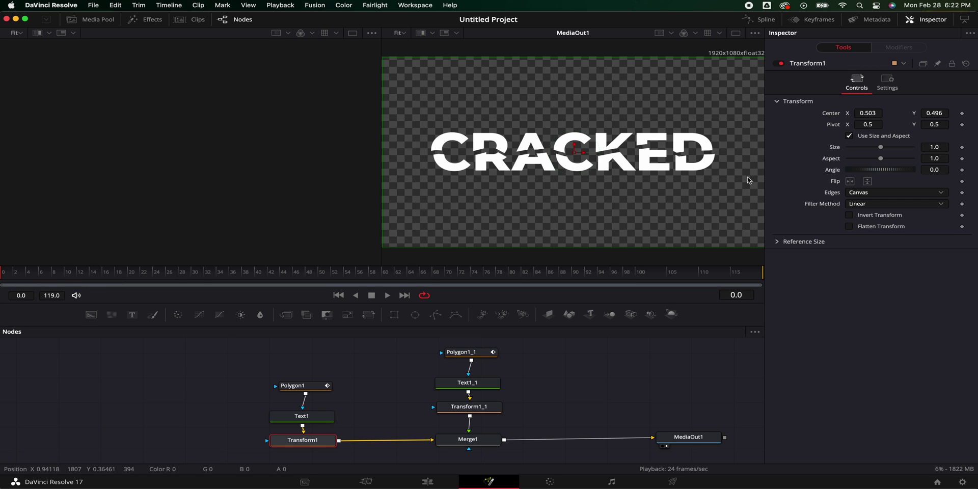
pyautogui.moveTo(862, 113); pyautogui.dragTo(852, 113)
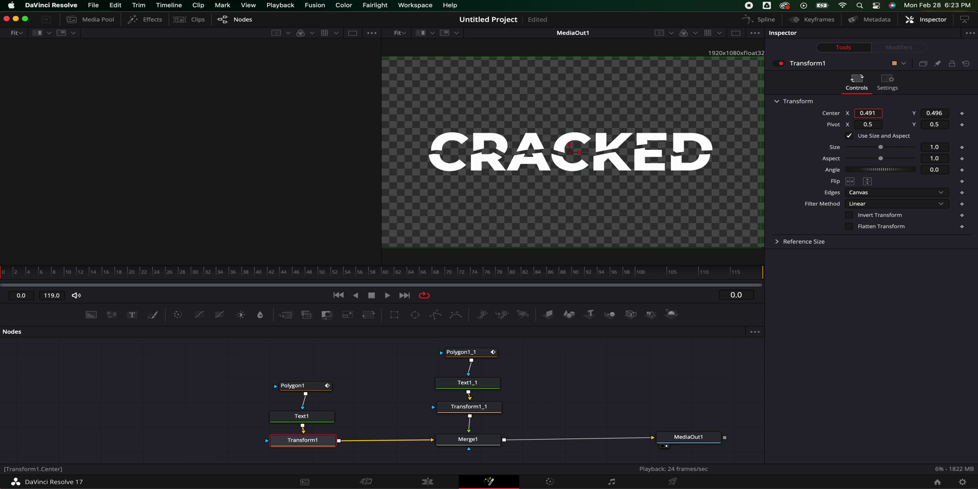
pyautogui.click(962, 113)
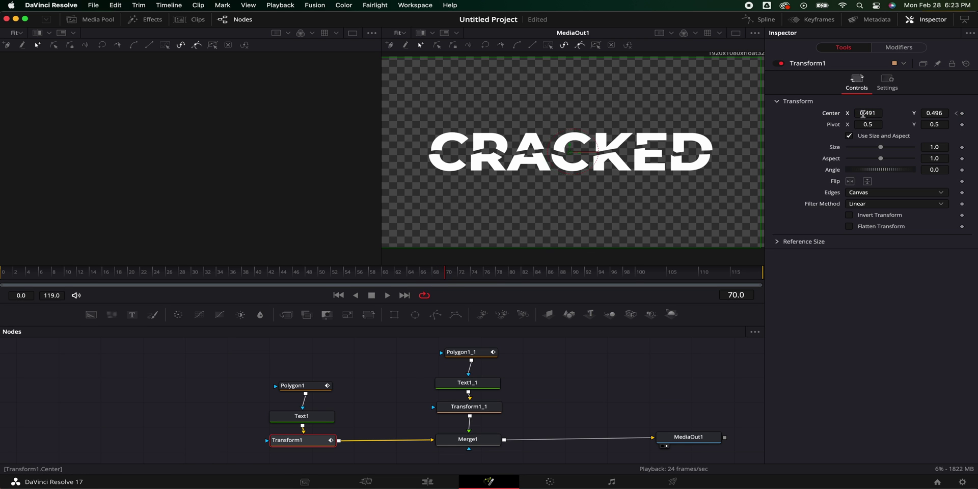
pyautogui.moveTo(869, 113); pyautogui.dragTo(884, 113)
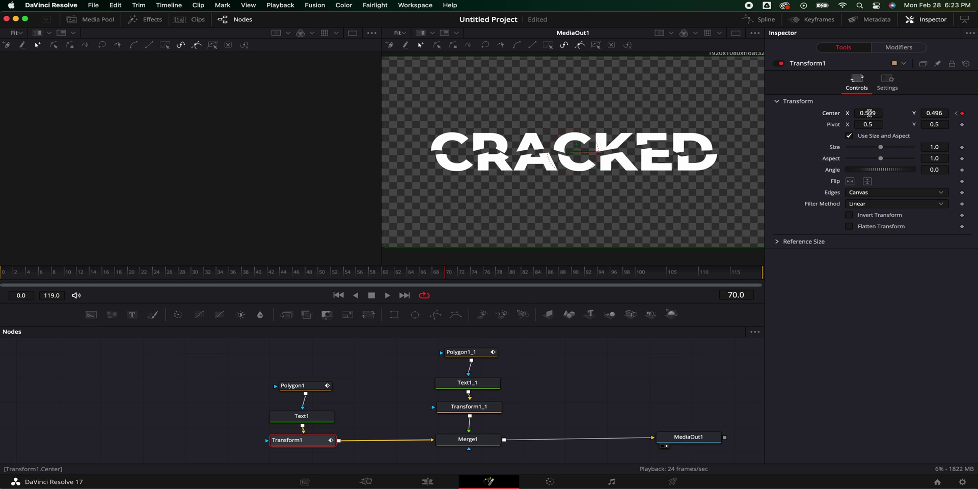
# Add a Center keyframe on Transform1_1 at frame 70, shift it left near the start, and preview
pyautogui.click(490, 410)
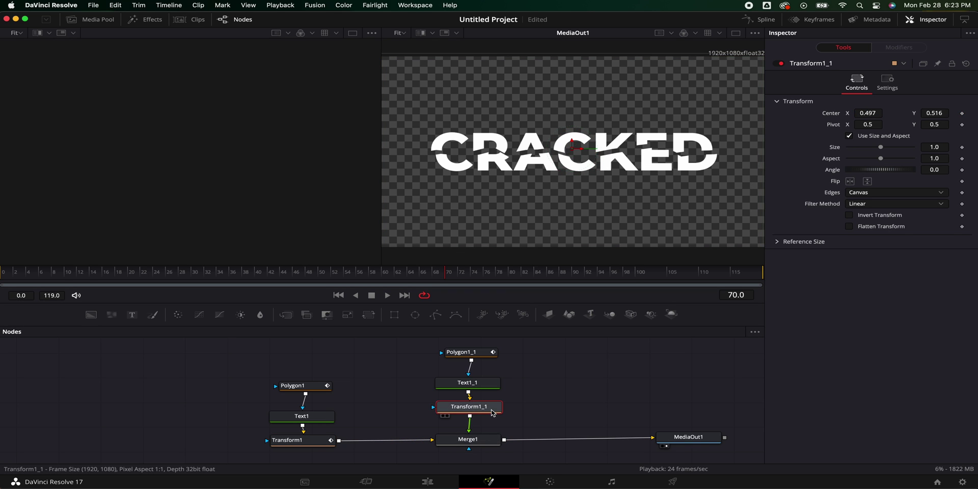
pyautogui.click(962, 114)
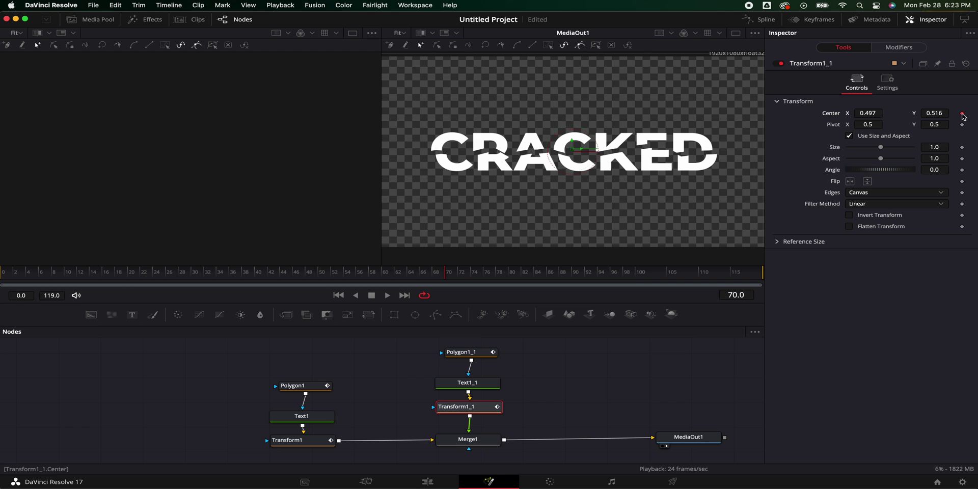
pyautogui.moveTo(130, 279); pyautogui.dragTo(14, 279)
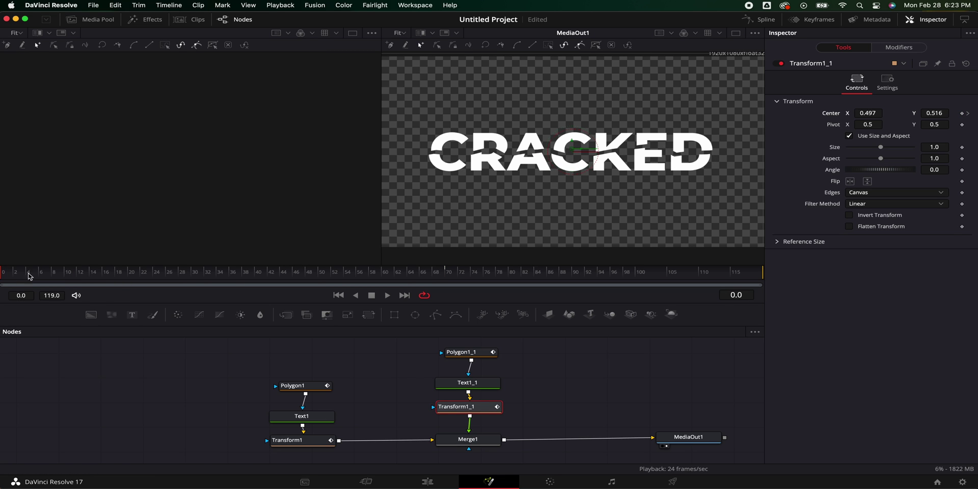
pyautogui.moveTo(867, 113); pyautogui.dragTo(859, 113)
pyautogui.press('space')
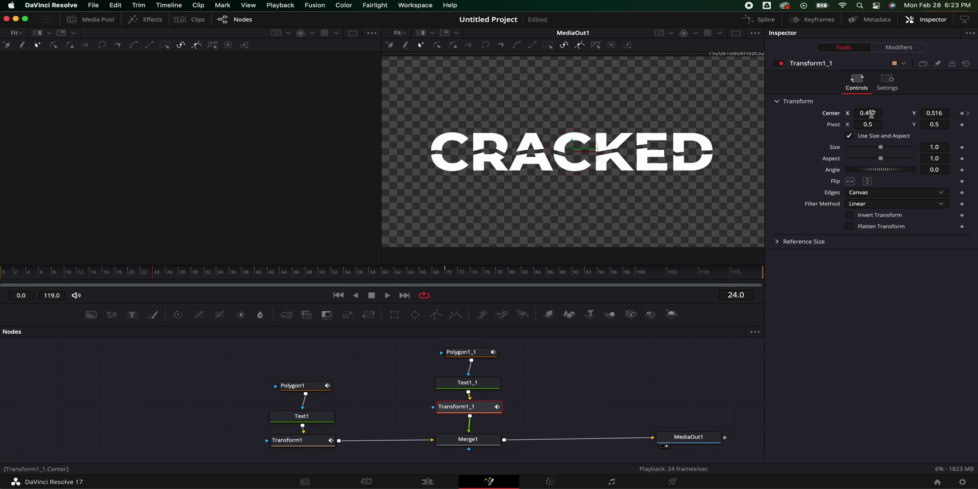
# Set Transform1_1's Center X to 0.505 at frame 0 and 0.486 at frame 70, then play back
pyautogui.moveTo(155, 276); pyautogui.dragTo(2, 276)
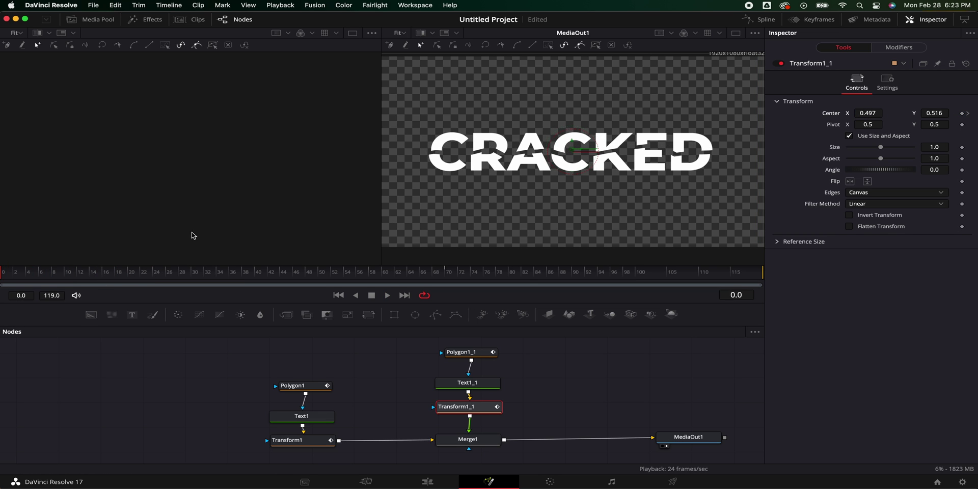
pyautogui.moveTo(867, 113); pyautogui.dragTo(871, 113)
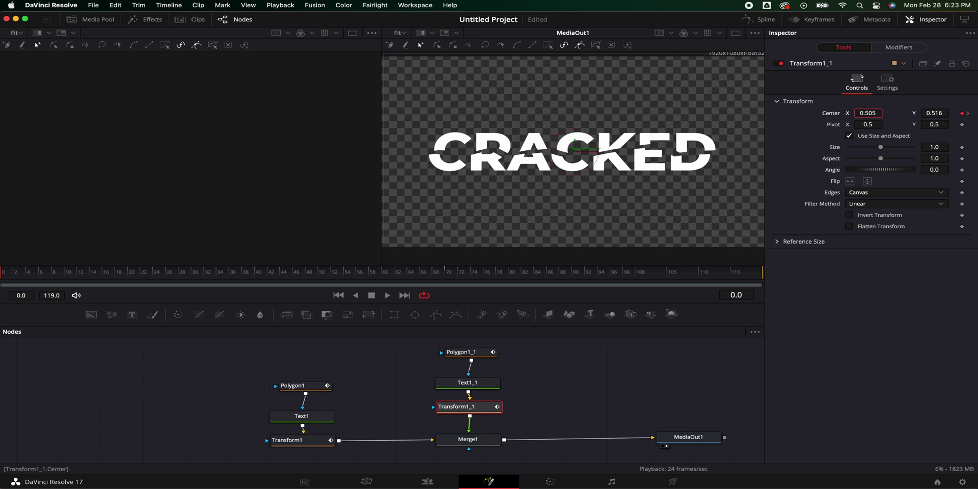
pyautogui.click(967, 114)
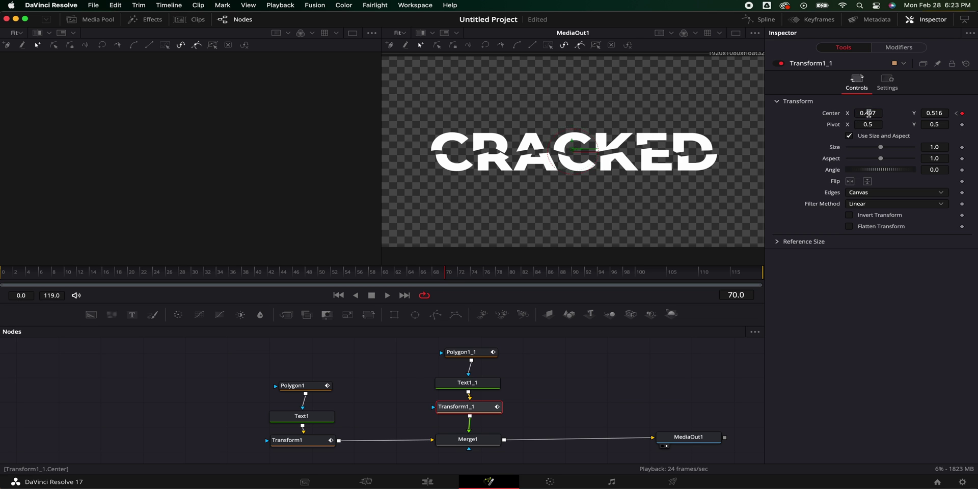
pyautogui.moveTo(868, 113); pyautogui.dragTo(863, 113)
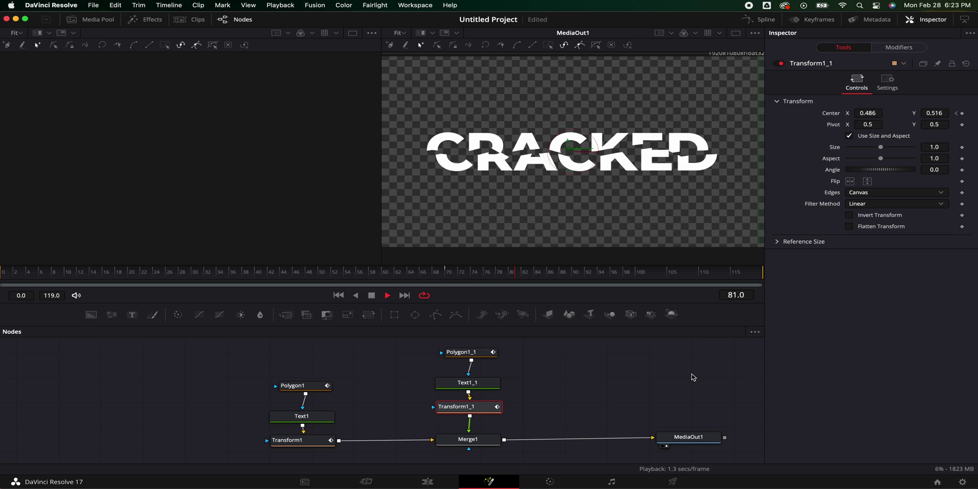
pyautogui.press('space')
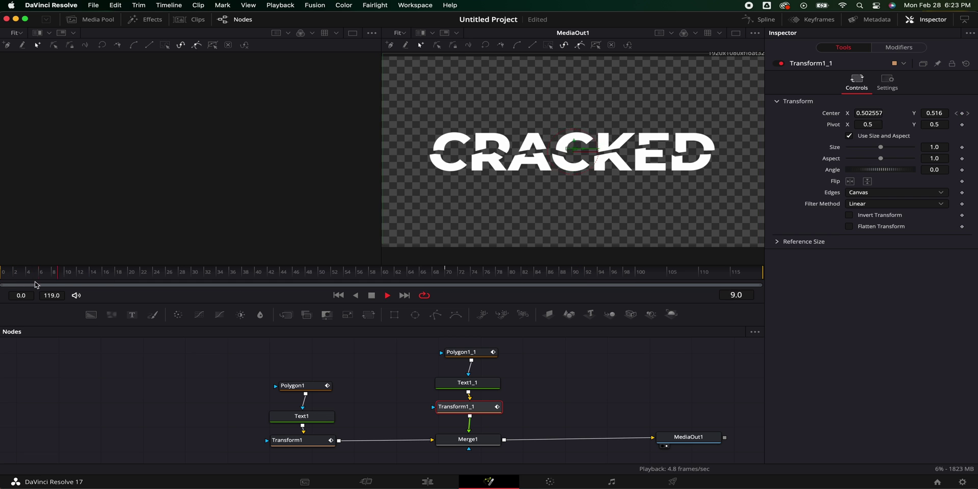